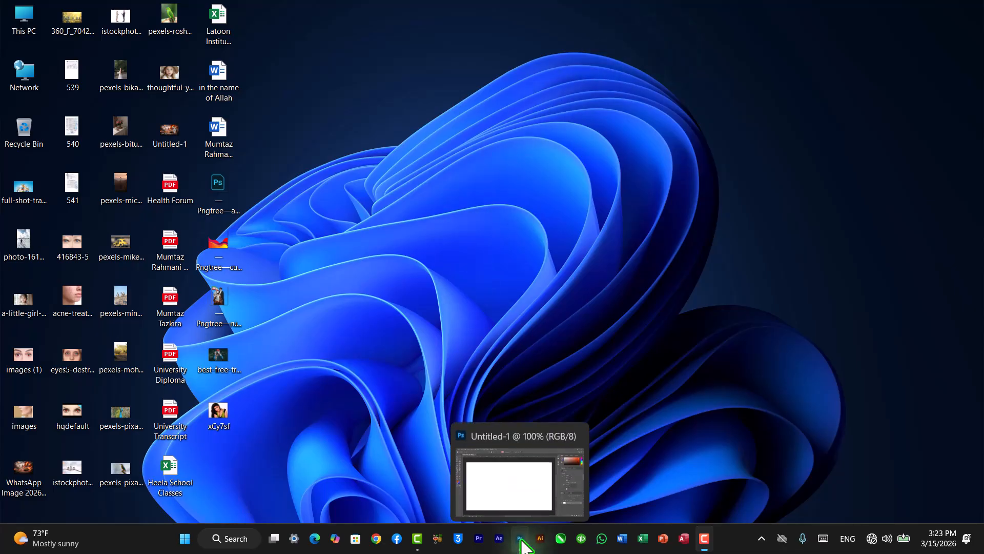
Step: Switch to Photoshop and display the grid over the blank Untitled-1 canvas
{"action": "left_click", "coordinate": [521, 536]}
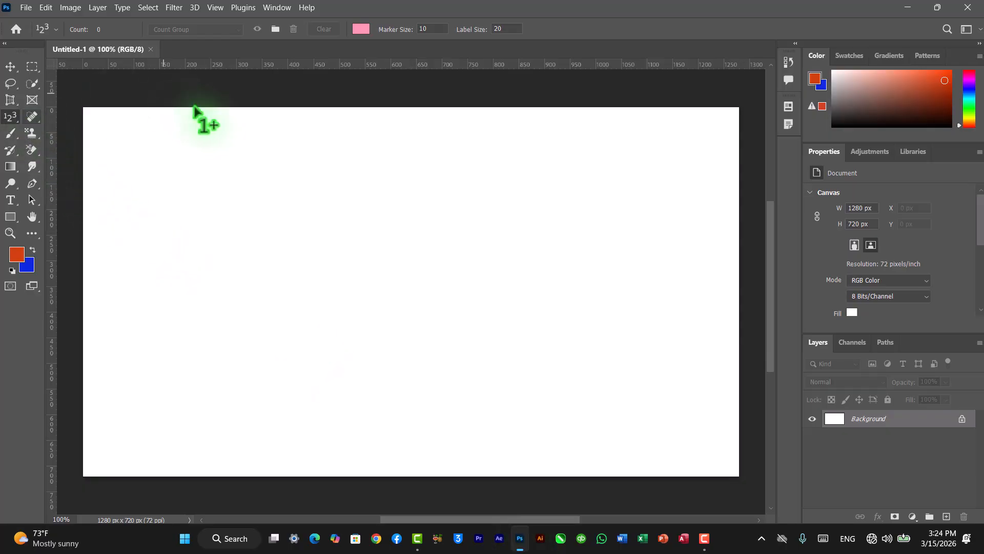
{"action": "left_click", "coordinate": [216, 8]}
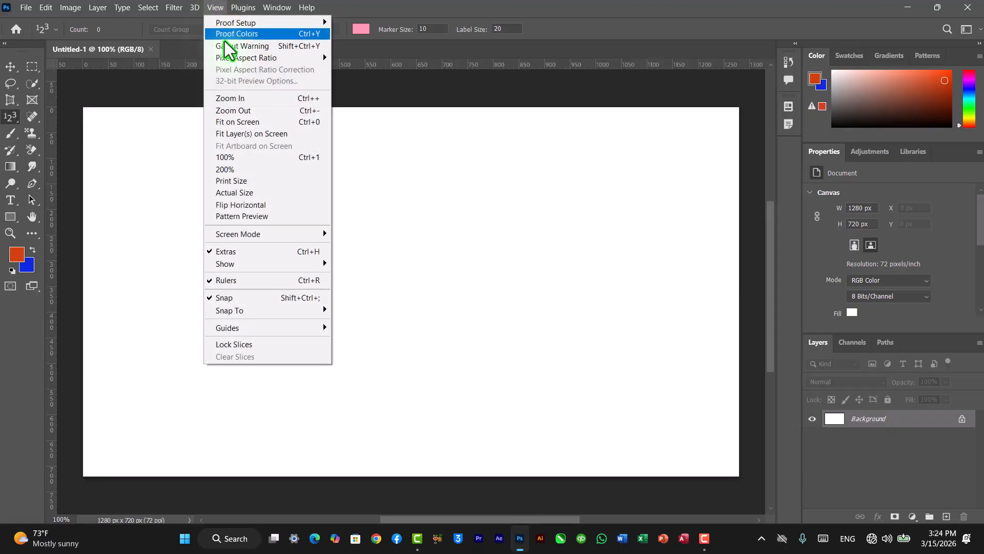
{"action": "mouse_move", "coordinate": [247, 266]}
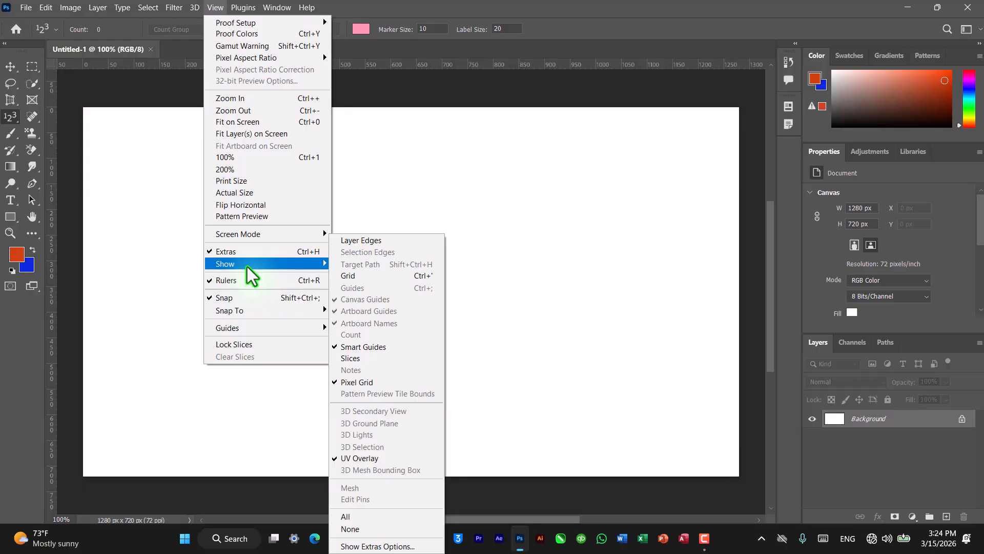
{"action": "left_click", "coordinate": [359, 275]}
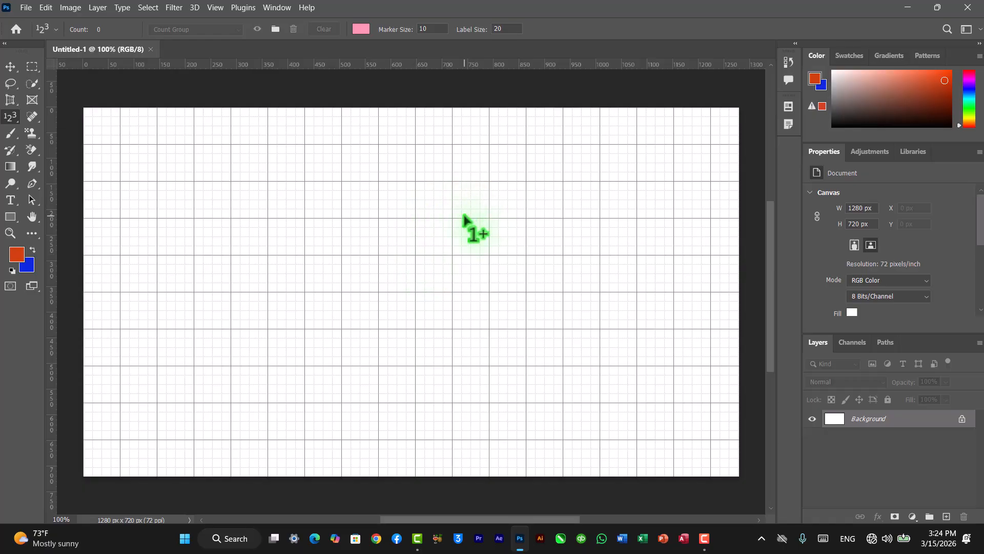
Step: Open a-little-girl-with-big-eyes-looking-at-the-camera-photo and best-free-travel-images-main-image-hd-op from the Desktop, accepting the Camera Raw defaults for the girl photo
{"action": "left_click", "coordinate": [9, 69]}
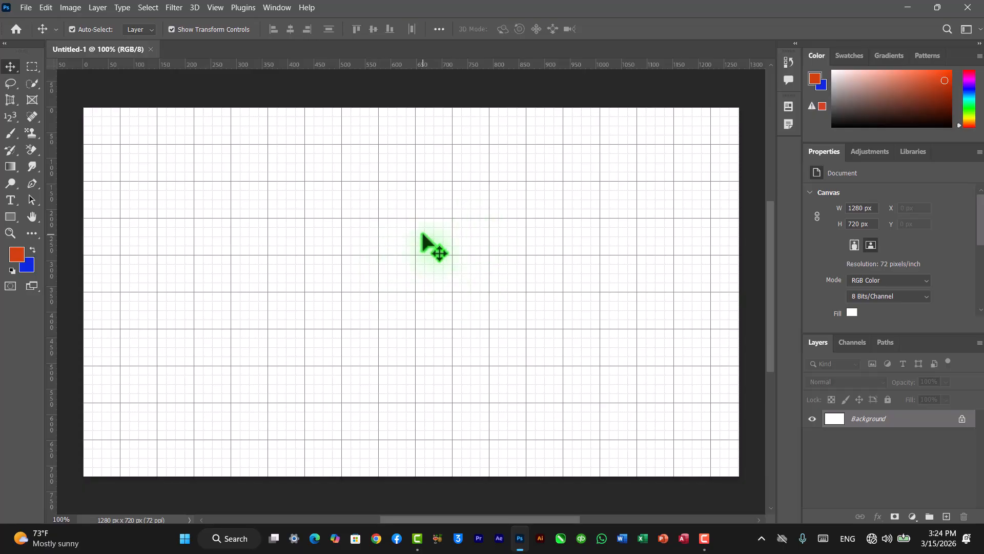
{"action": "key", "text": "ctrl+o"}
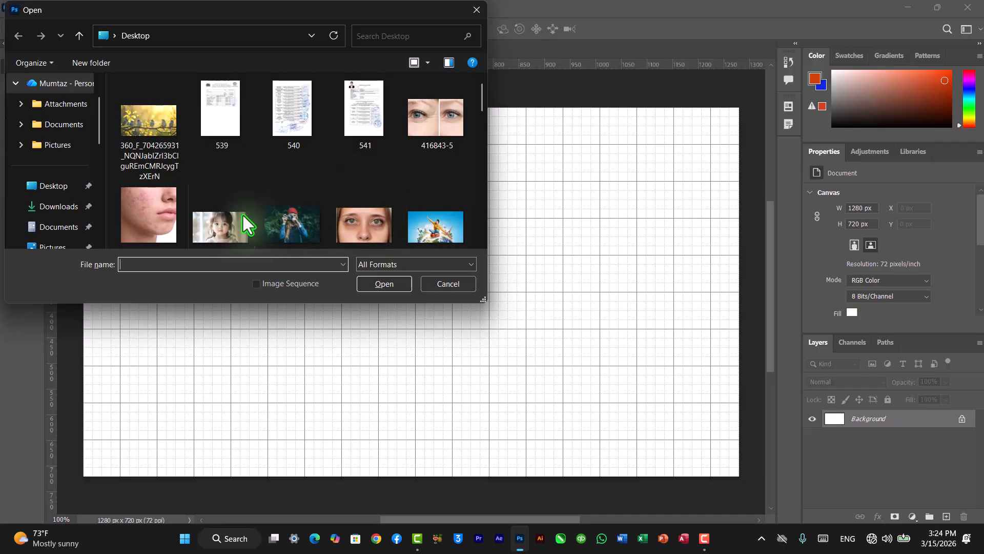
{"action": "left_click", "coordinate": [221, 231]}
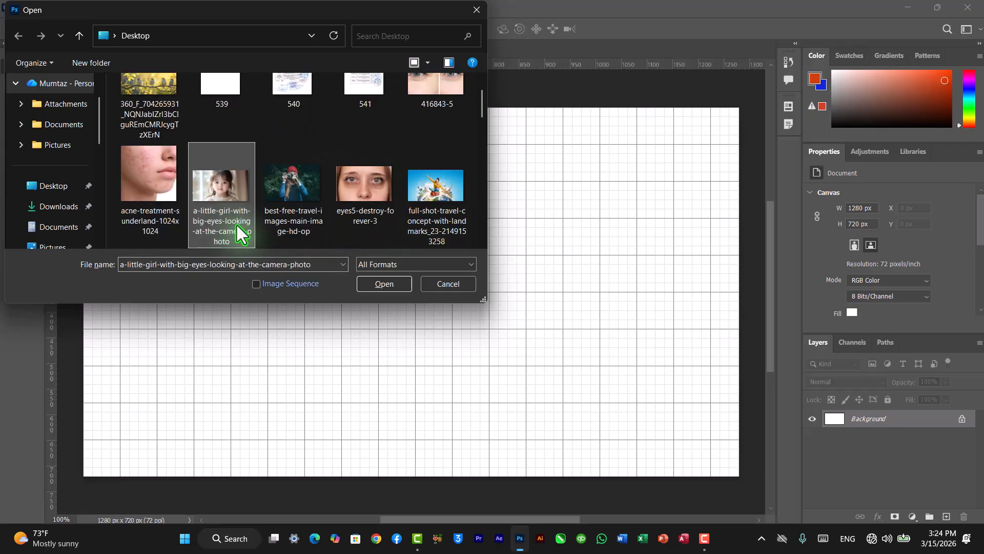
{"action": "left_click", "coordinate": [285, 217], "text": "ctrl"}
{"action": "left_click", "coordinate": [384, 284]}
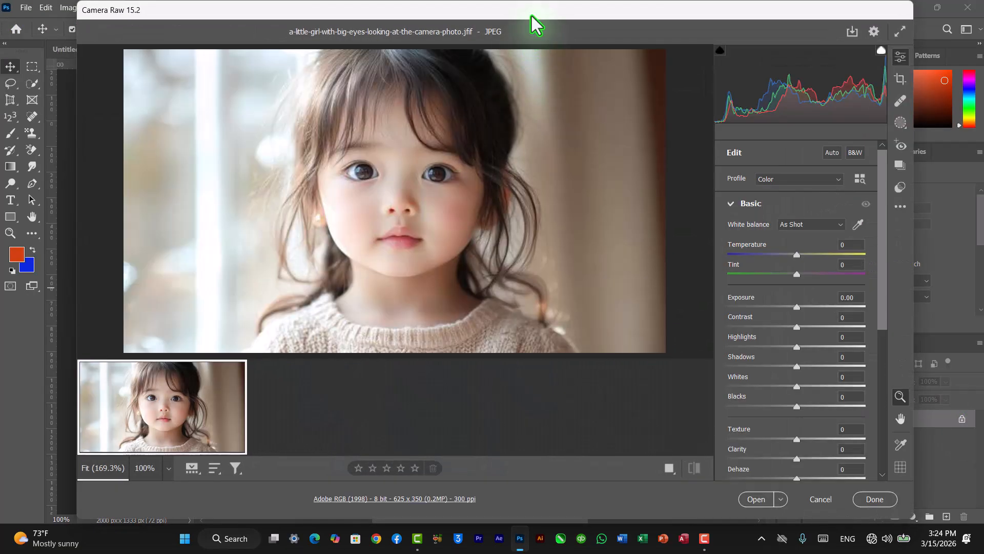
{"action": "left_click_drag", "start_coordinate": [531, 16], "coordinate": [437, 159]}
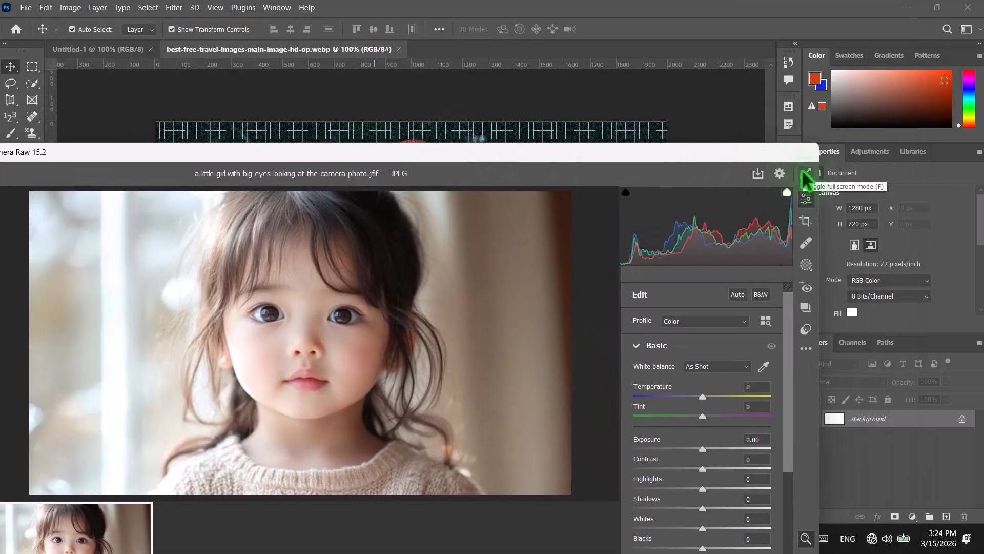
{"action": "left_click_drag", "start_coordinate": [754, 163], "coordinate": [810, 37]}
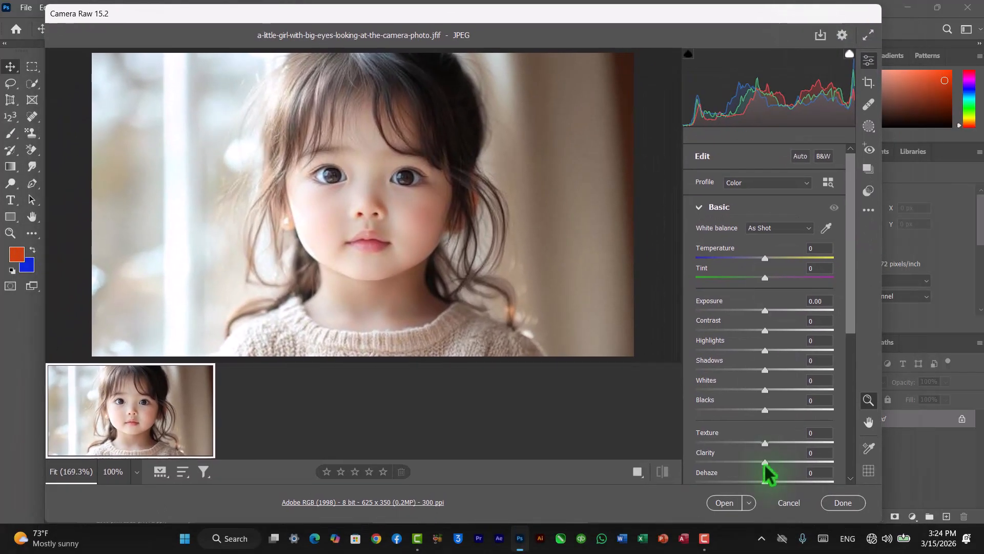
{"action": "left_click", "coordinate": [724, 501]}
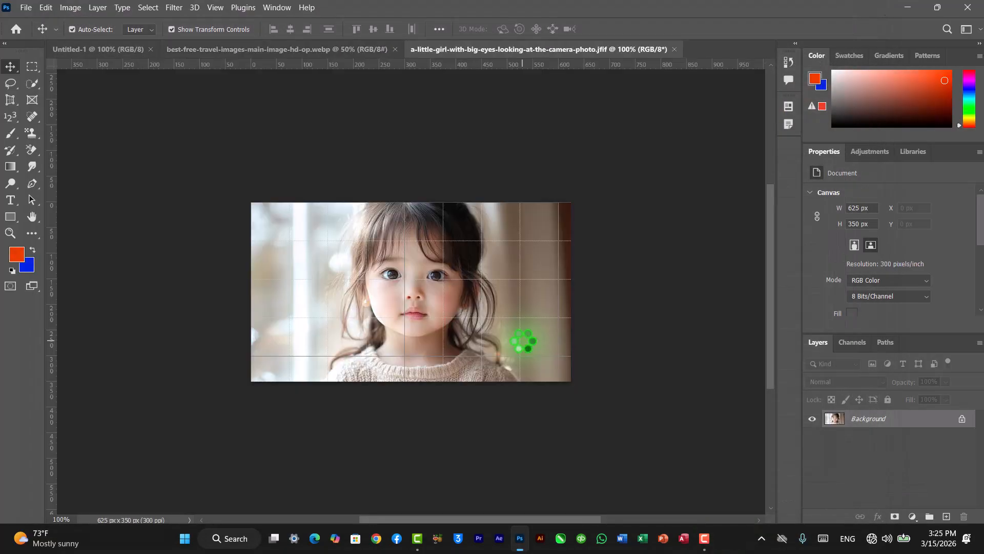
{"action": "left_click", "coordinate": [347, 51]}
{"action": "left_click", "coordinate": [440, 49]}
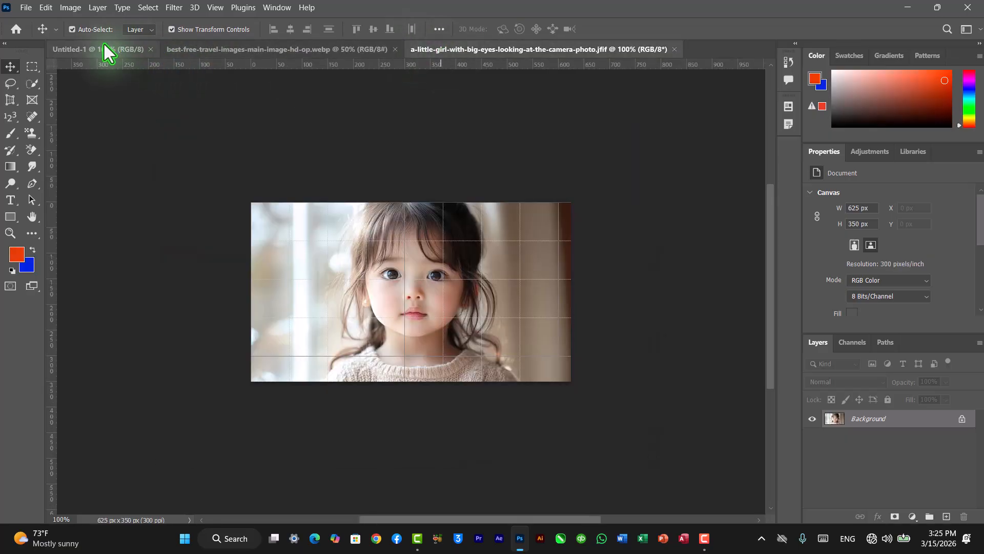
{"action": "left_click", "coordinate": [104, 49]}
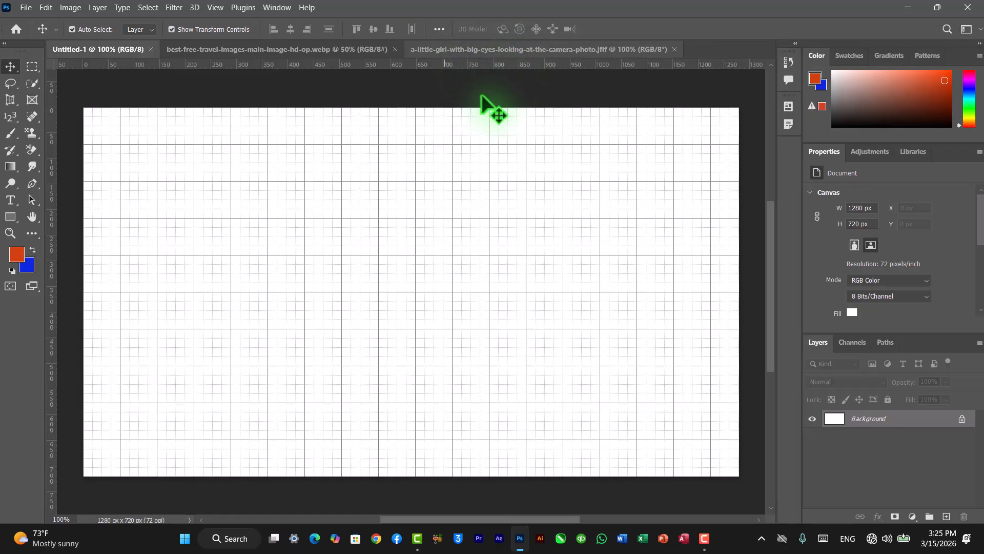
Step: Unlock the little girl photo's layer, copy it into Untitled-1 and scale it down to about 258 × 145 px
{"action": "left_click", "coordinate": [463, 50]}
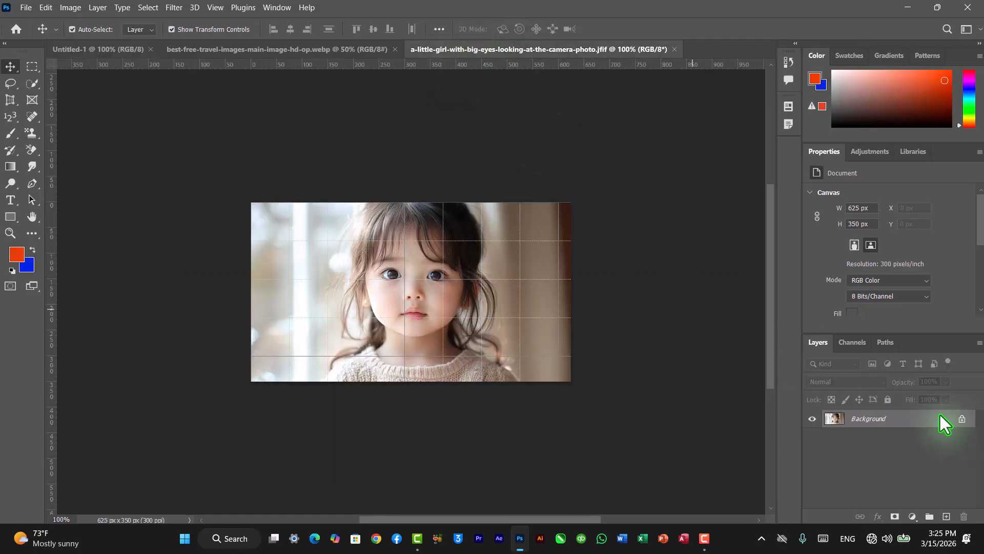
{"action": "left_click", "coordinate": [962, 419]}
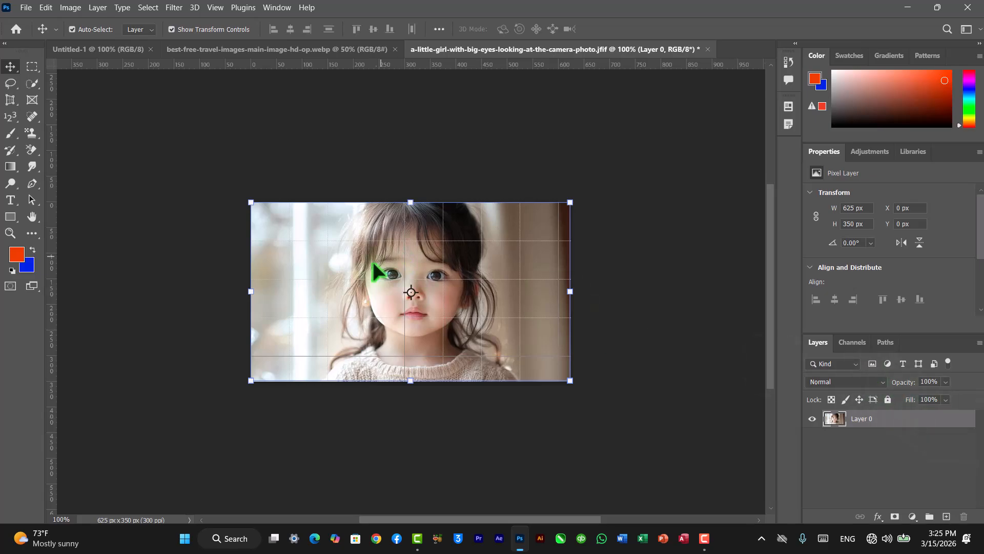
{"action": "left_click_drag", "start_coordinate": [374, 286], "coordinate": [286, 233]}
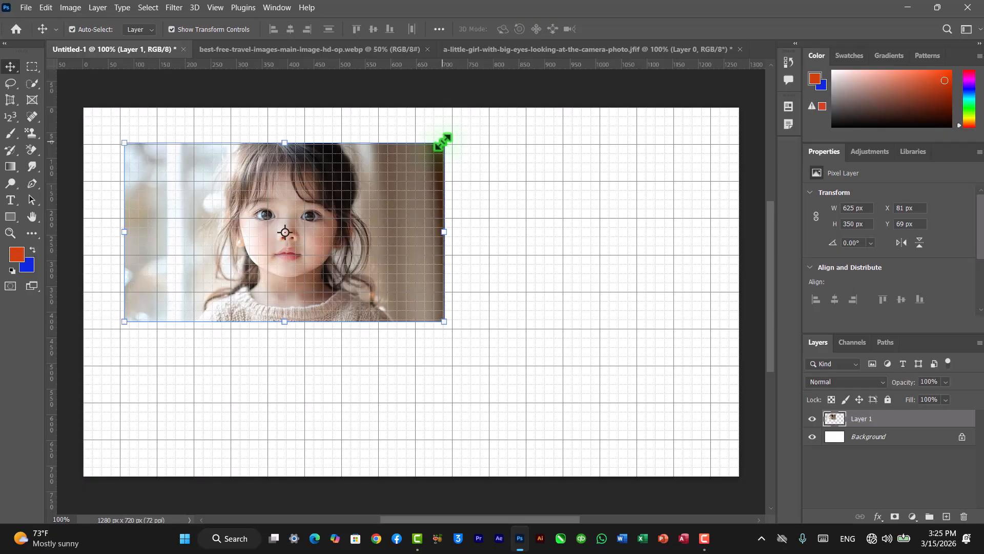
{"action": "left_click_drag", "start_coordinate": [443, 141], "coordinate": [242, 225]}
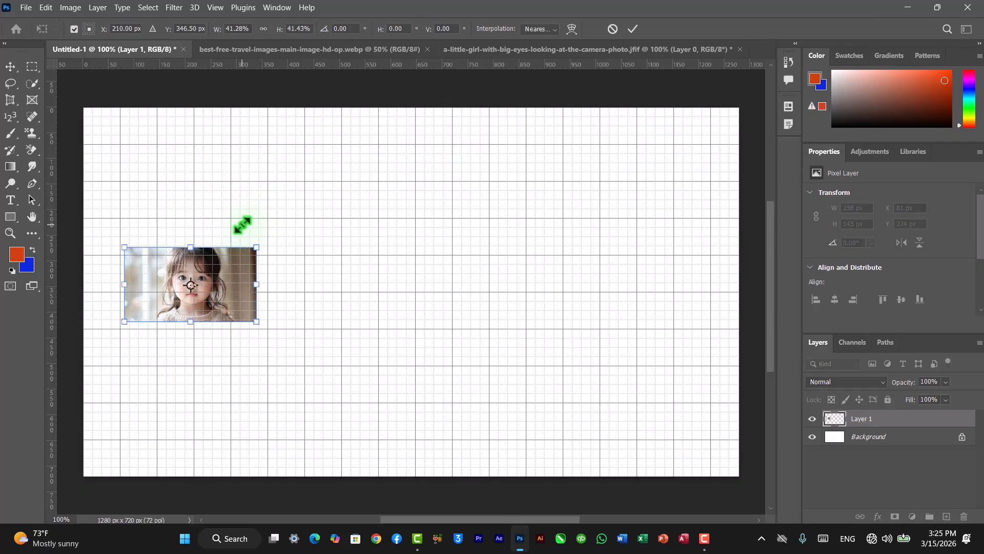
{"action": "key", "text": "Return"}
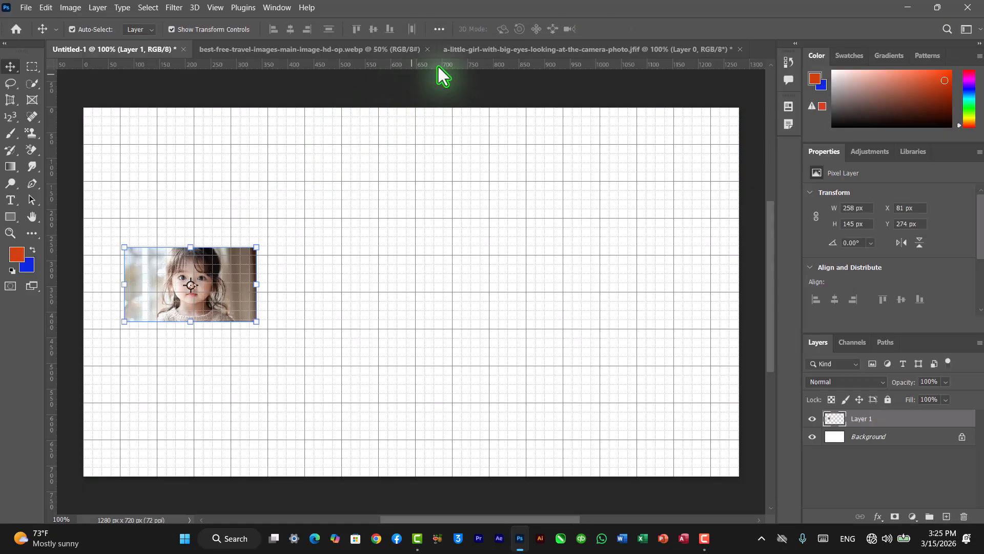
Step: Unlock the background layer of the red-hat photographer image and copy it into Untitled-1, shifted so its upper corner handle is reachable
{"action": "left_click", "coordinate": [471, 54]}
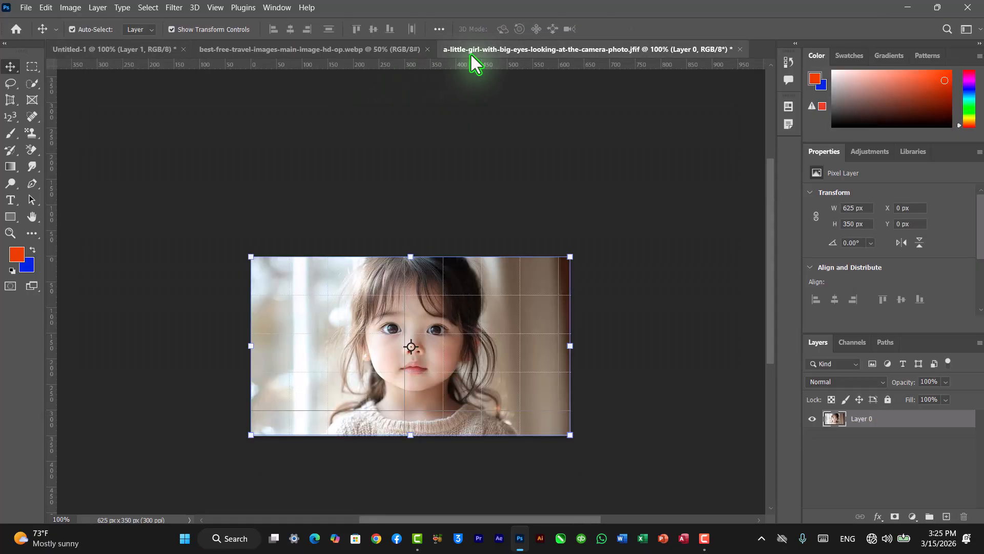
{"action": "left_click", "coordinate": [405, 49]}
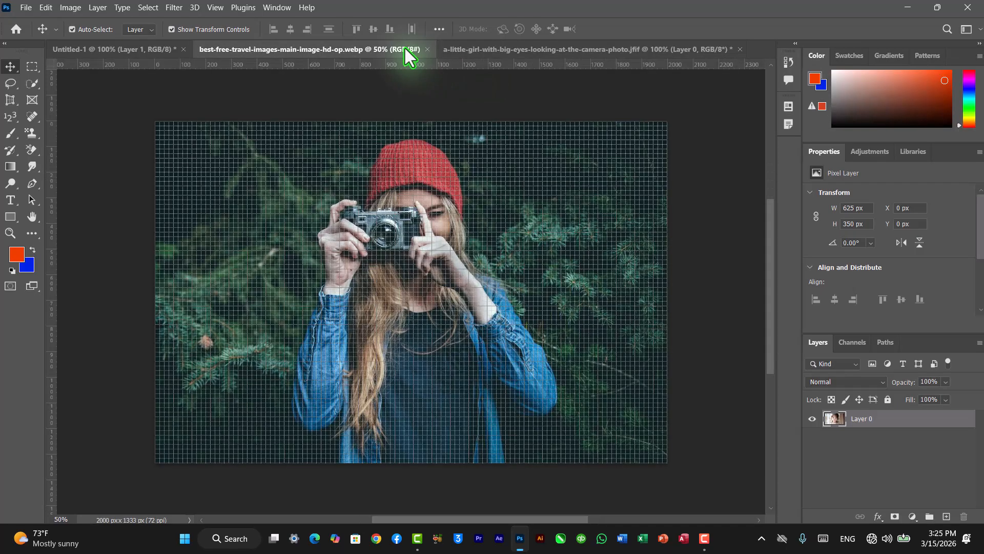
{"action": "left_click", "coordinate": [963, 426]}
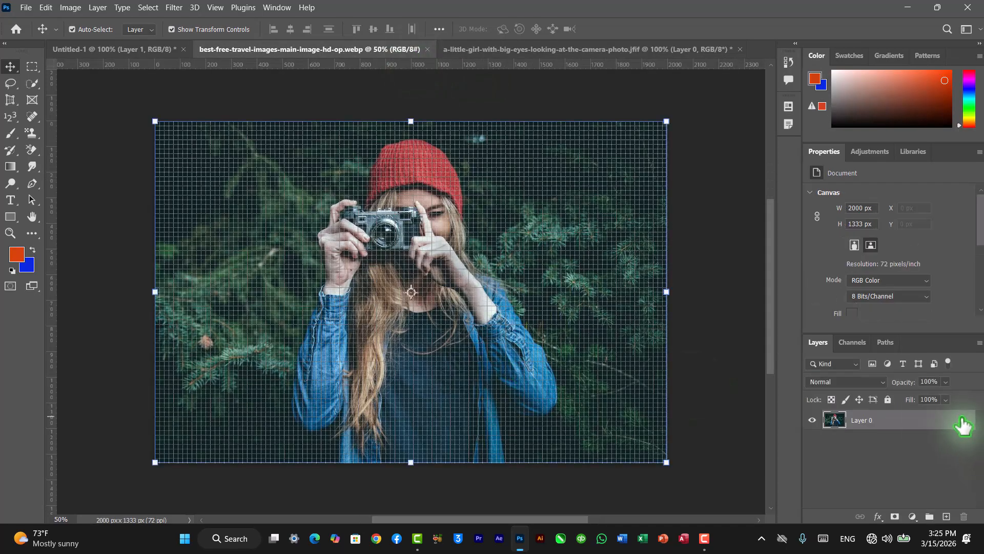
{"action": "left_click_drag", "start_coordinate": [512, 305], "coordinate": [497, 286]}
{"action": "left_click_drag", "start_coordinate": [564, 241], "coordinate": [411, 395]}
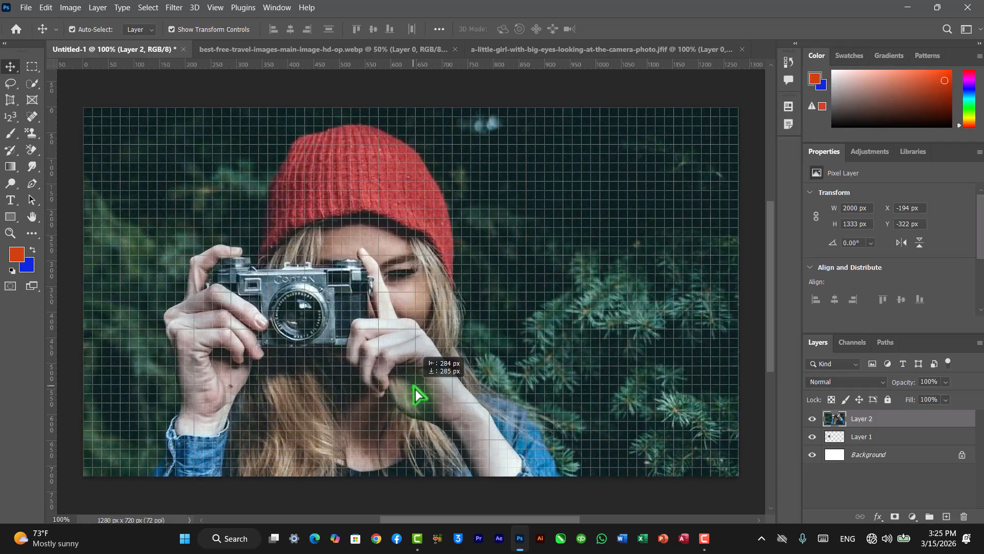
{"action": "left_click_drag", "start_coordinate": [594, 241], "coordinate": [406, 313]}
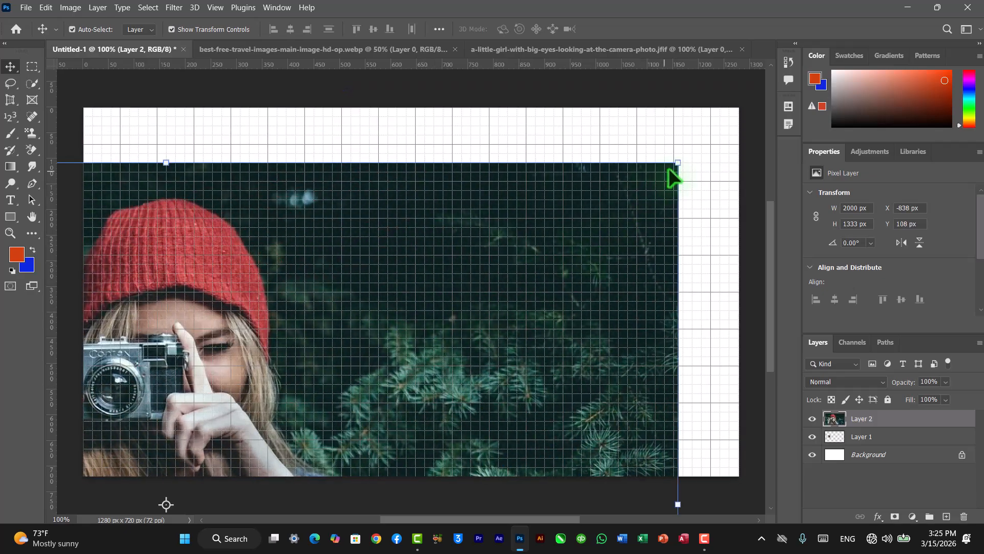
Step: Scale the photographer image down proportionally to about 242 × 162 px and place it beside the girl photo
{"action": "left_click_drag", "start_coordinate": [684, 163], "coordinate": [285, 323]}
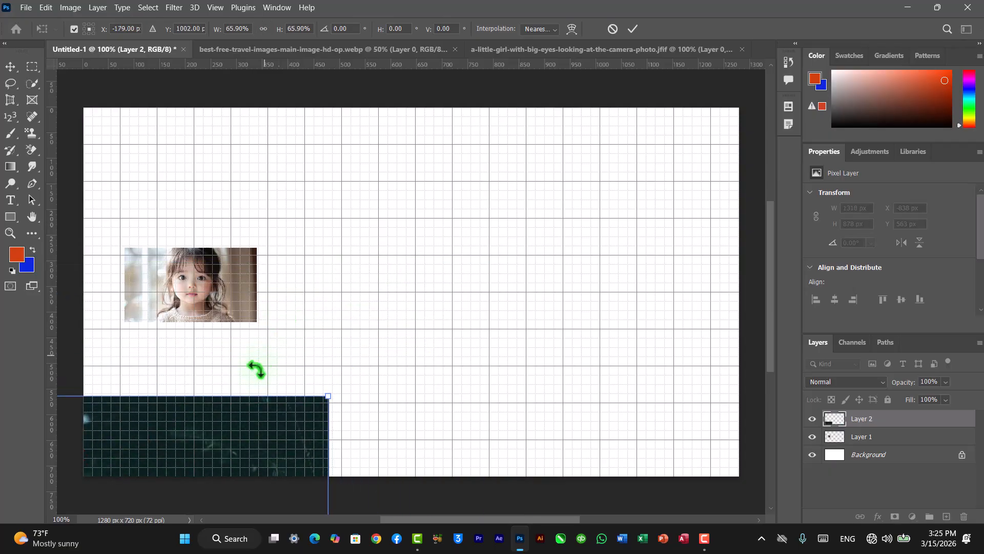
{"action": "left_click_drag", "start_coordinate": [246, 430], "coordinate": [613, 146]}
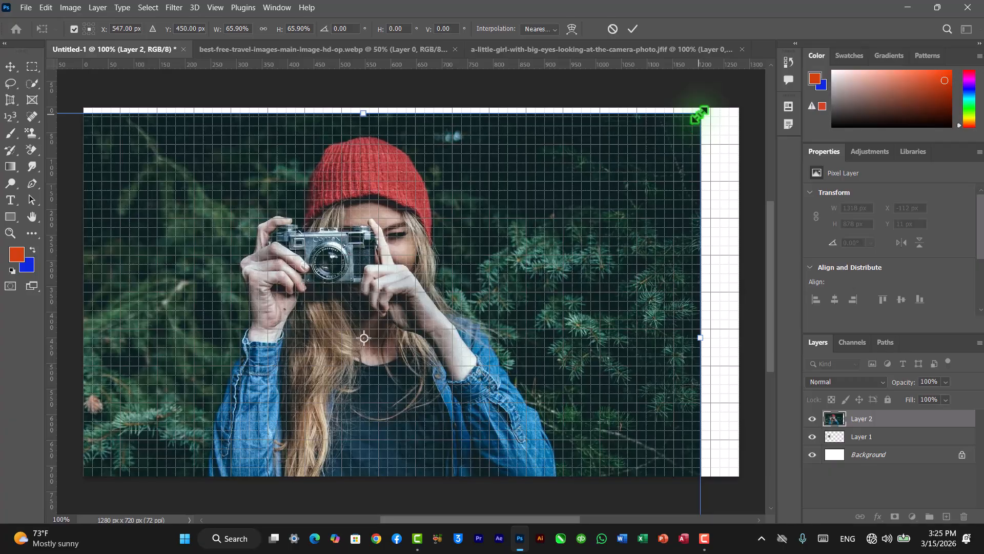
{"action": "left_click_drag", "start_coordinate": [700, 115], "coordinate": [269, 359]}
{"action": "left_click_drag", "start_coordinate": [238, 409], "coordinate": [544, 165]}
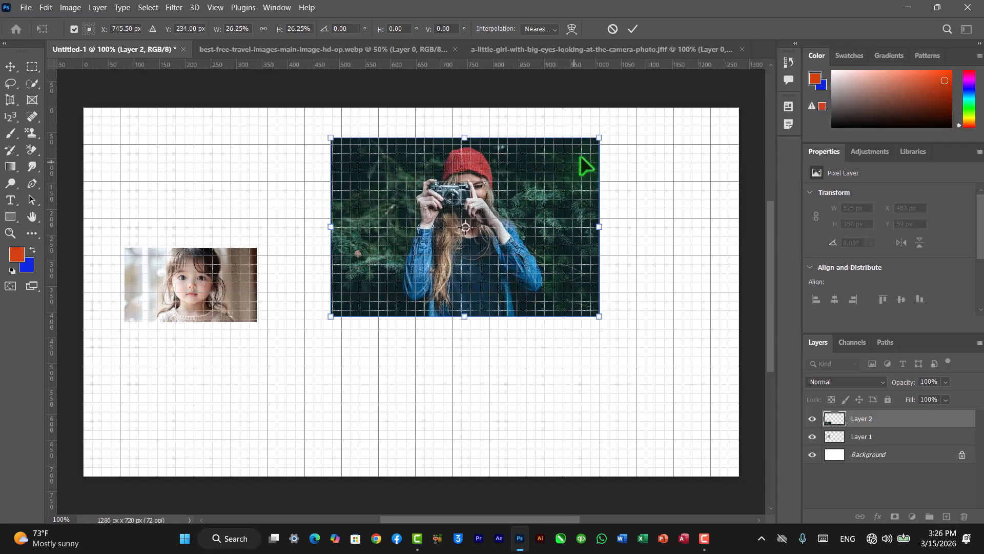
{"action": "left_click_drag", "start_coordinate": [599, 139], "coordinate": [441, 220]}
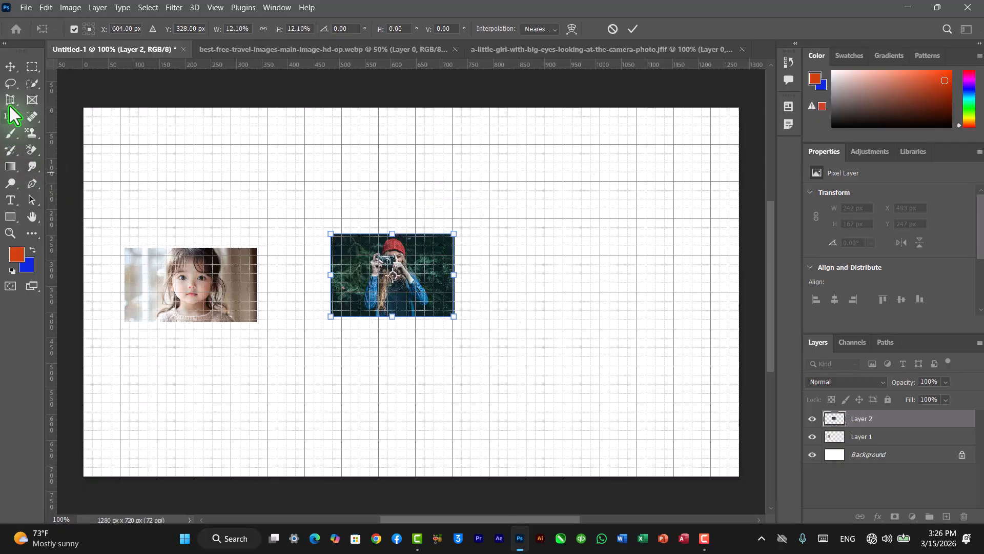
{"action": "left_click", "coordinate": [10, 68]}
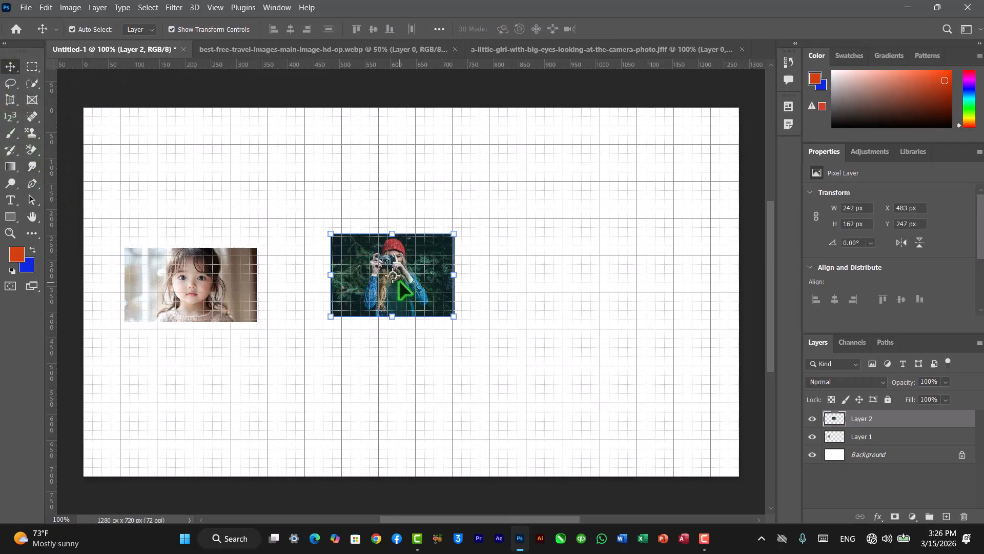
Step: Align the photographer image to the gridlines in the upper middle and fit the girl photo directly beneath it, narrowed to 93.80% width
{"action": "left_click_drag", "start_coordinate": [388, 265], "coordinate": [398, 215]}
{"action": "left_click", "coordinate": [222, 303]}
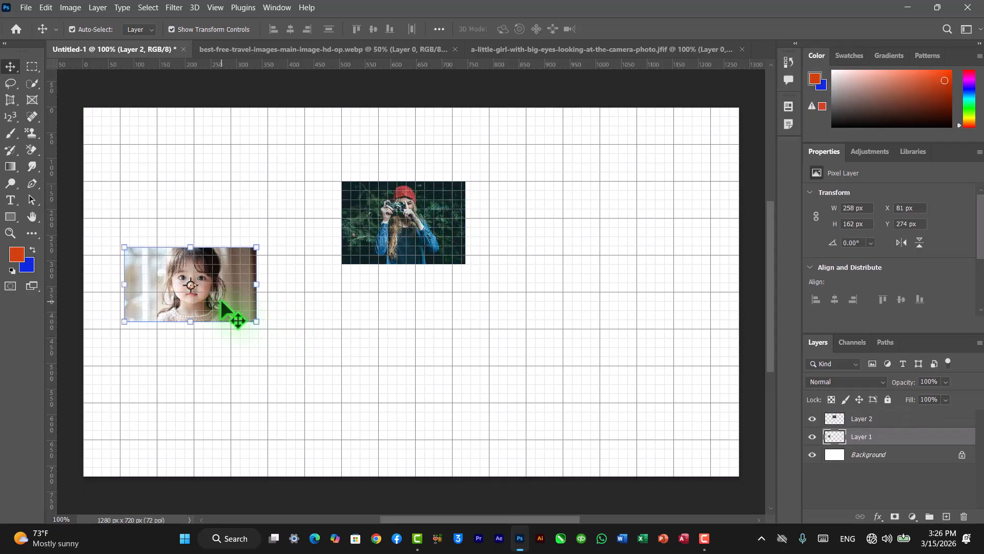
{"action": "left_click_drag", "start_coordinate": [225, 306], "coordinate": [464, 301]}
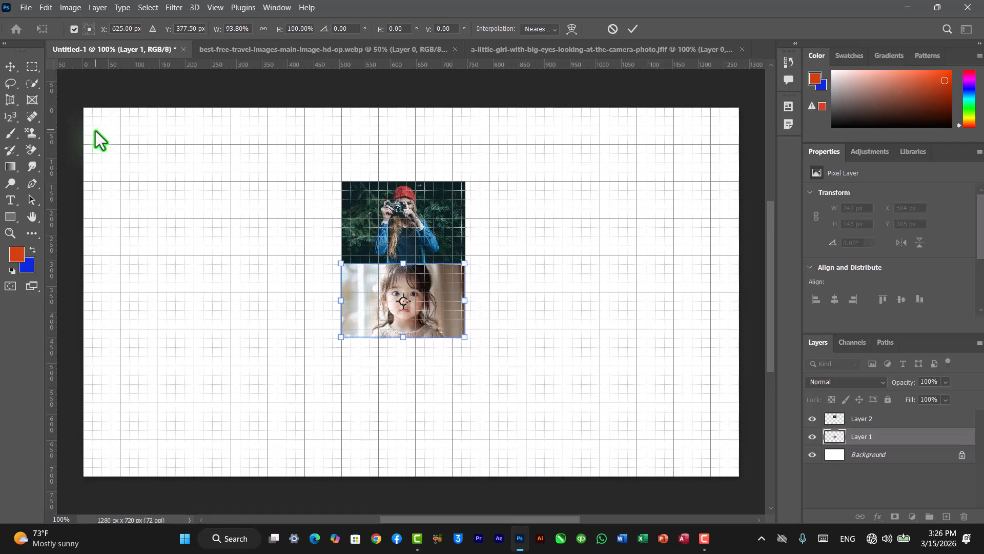
{"action": "left_click", "coordinate": [10, 67]}
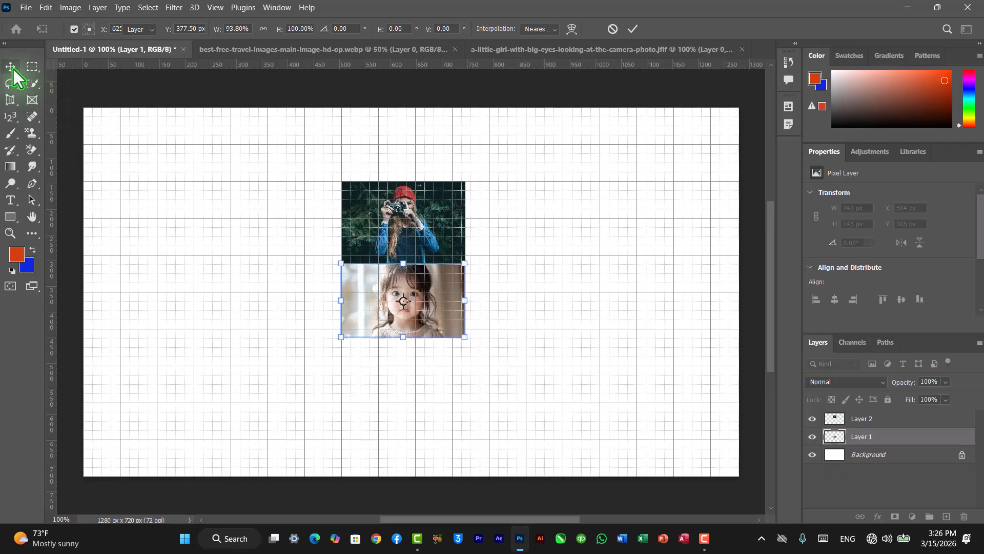
{"action": "left_click", "coordinate": [301, 222]}
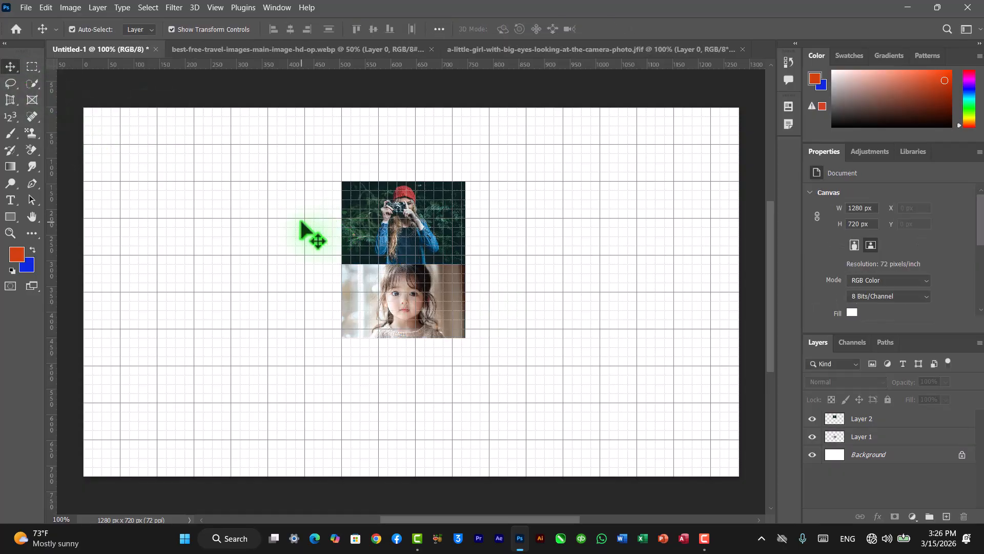
Step: Hide the grid on the Untitled-1 canvas with the two stacked photos
{"action": "left_click", "coordinate": [215, 7]}
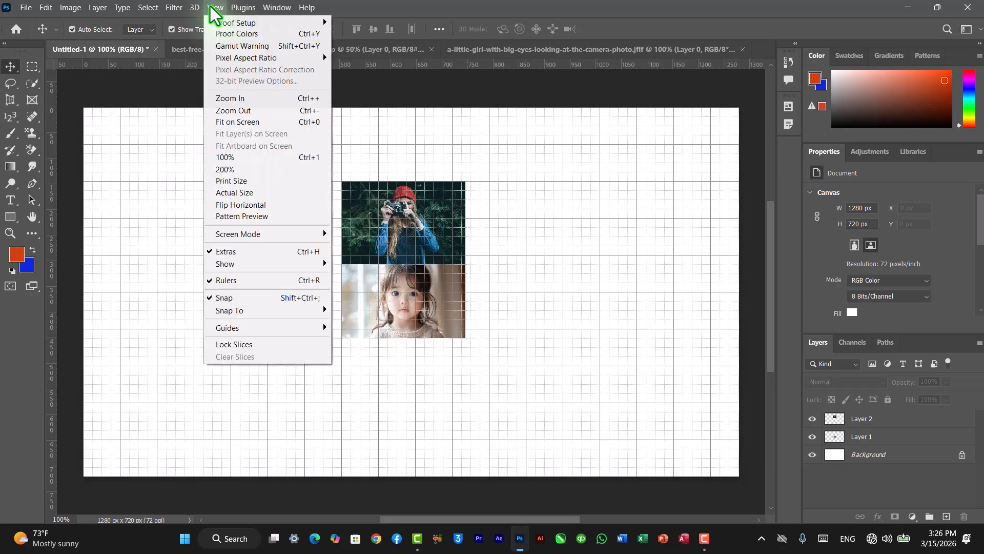
{"action": "mouse_move", "coordinate": [287, 259]}
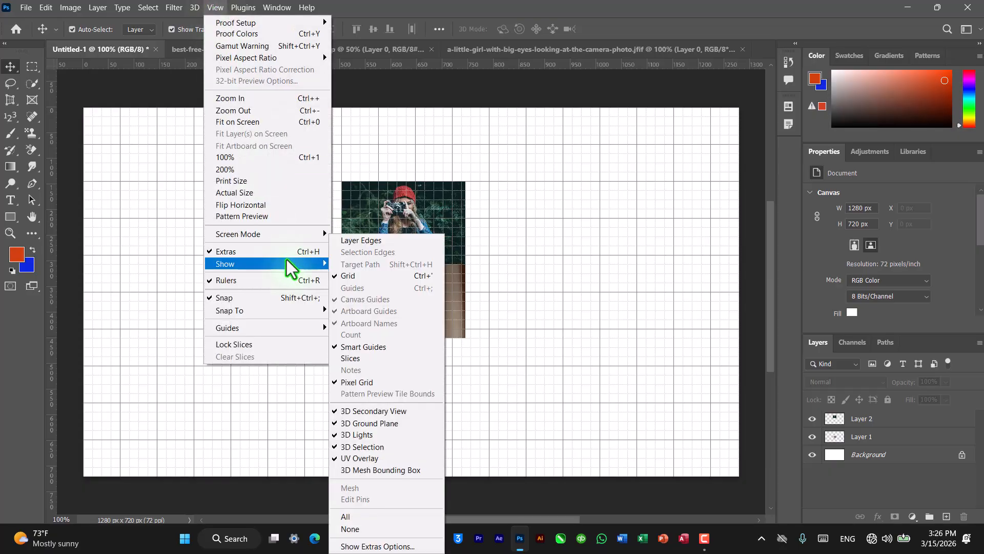
{"action": "left_click", "coordinate": [343, 274]}
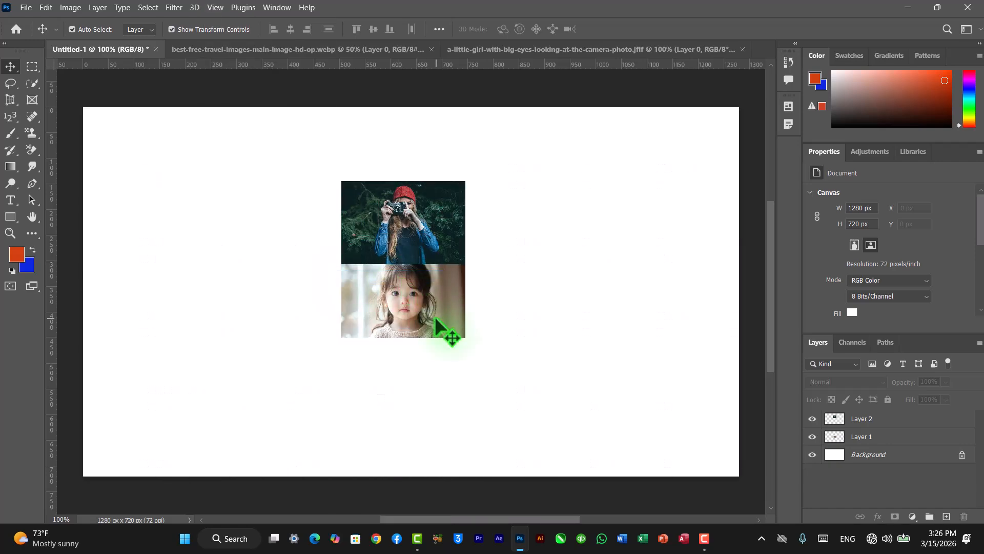
Step: Separate the stacked photos, moving the photographer image to about X 371, Y 279 px and the girl photo to about X 640, Y 190 px
{"action": "left_click_drag", "start_coordinate": [437, 318], "coordinate": [593, 241]}
{"action": "left_click_drag", "start_coordinate": [418, 239], "coordinate": [349, 308]}
{"action": "left_click_drag", "start_coordinate": [540, 241], "coordinate": [470, 304]}
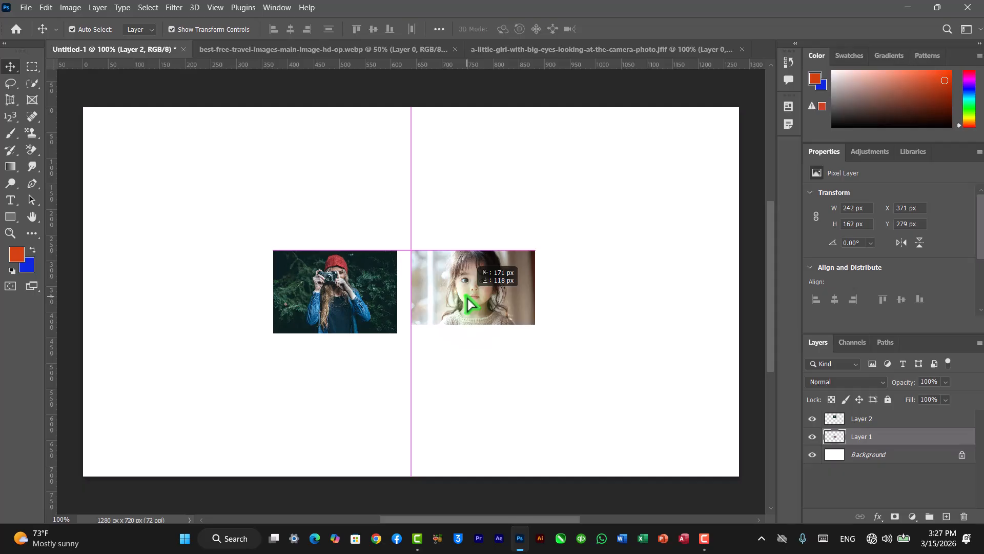
{"action": "left_click_drag", "start_coordinate": [469, 305], "coordinate": [451, 237]}
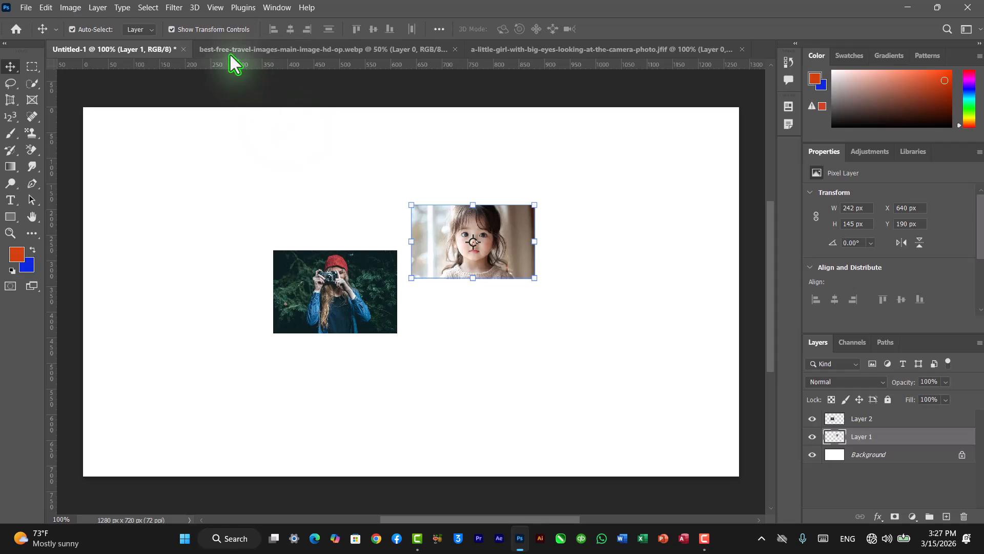
Step: Turn off Smart Guides and move the girl photo to about X 613 px, Y 134 px, diagonally above the photographer image
{"action": "left_click", "coordinate": [215, 8]}
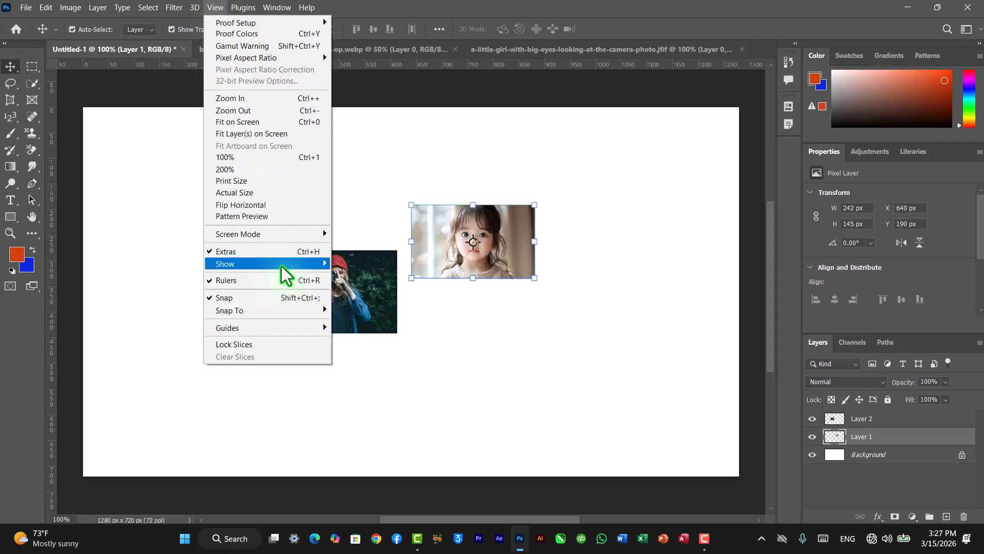
{"action": "mouse_move", "coordinate": [281, 265]}
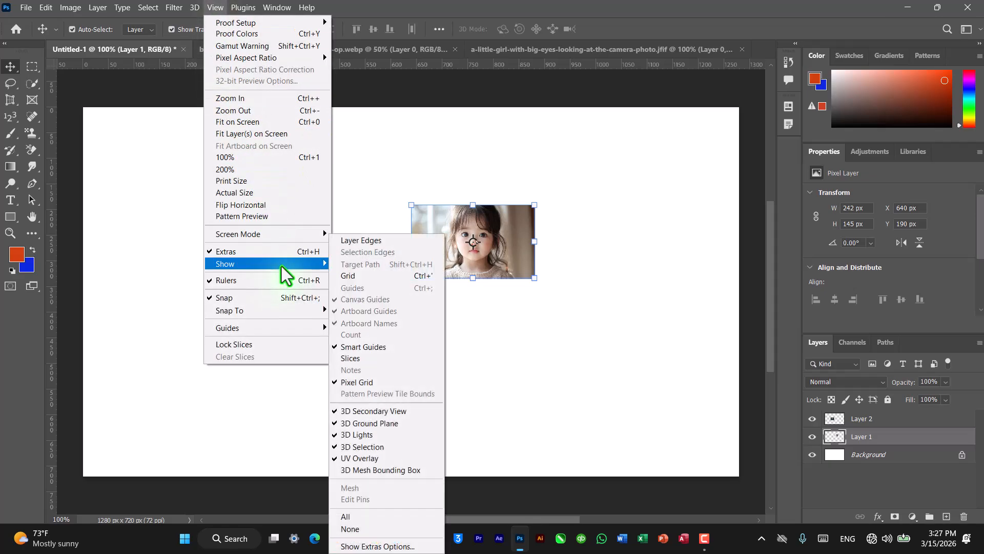
{"action": "left_click", "coordinate": [380, 348]}
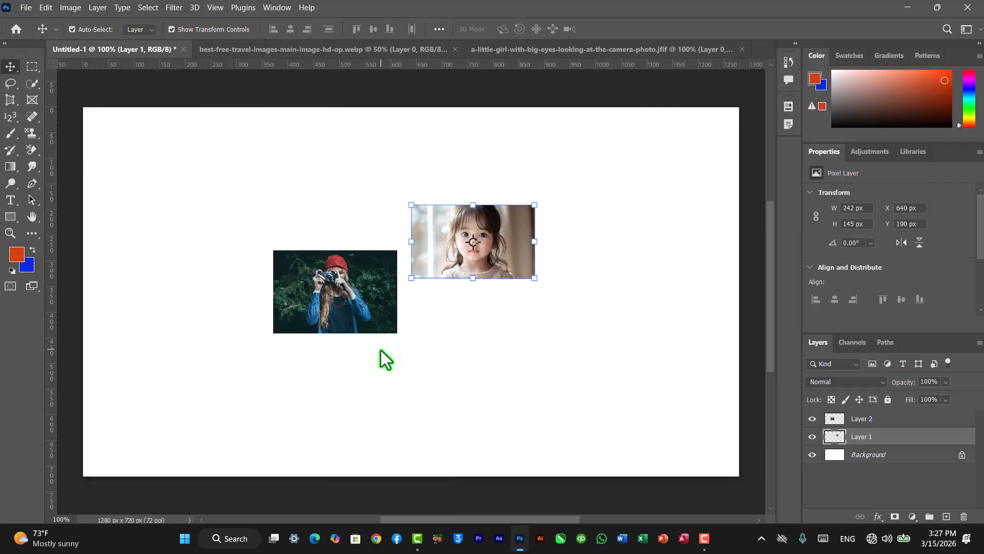
{"action": "left_click_drag", "start_coordinate": [469, 245], "coordinate": [471, 208]}
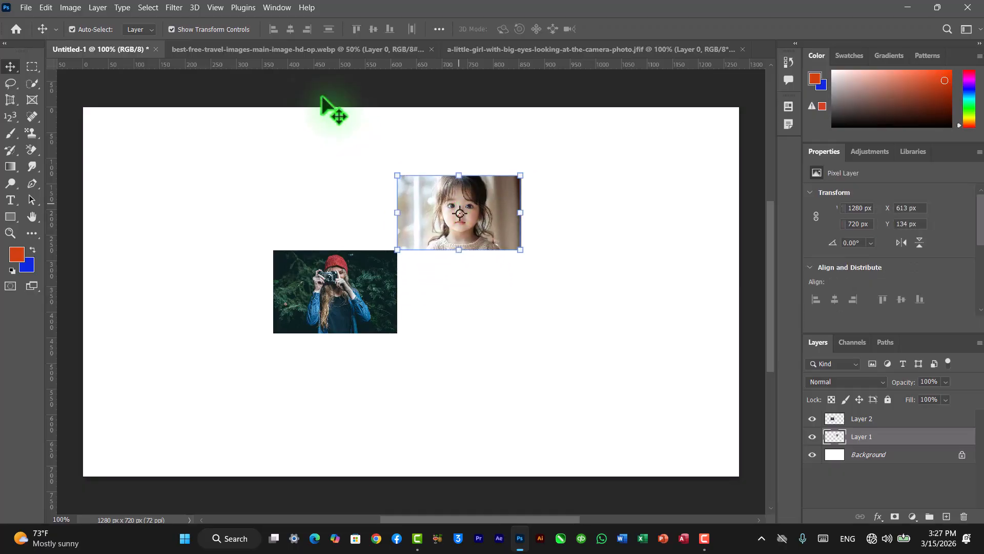
Step: Turn Smart Guides back on for the Untitled-1 canvas
{"action": "left_click", "coordinate": [216, 8]}
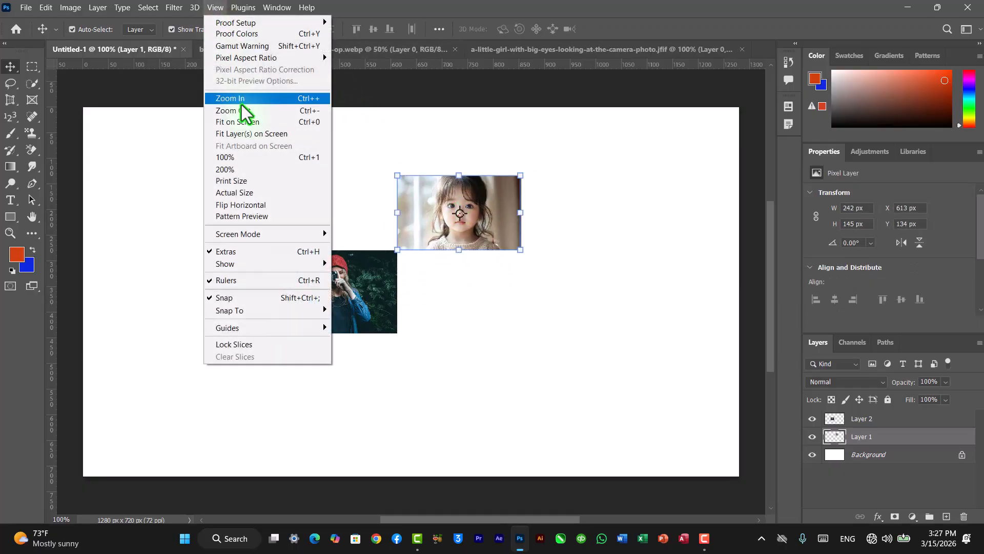
{"action": "mouse_move", "coordinate": [266, 260]}
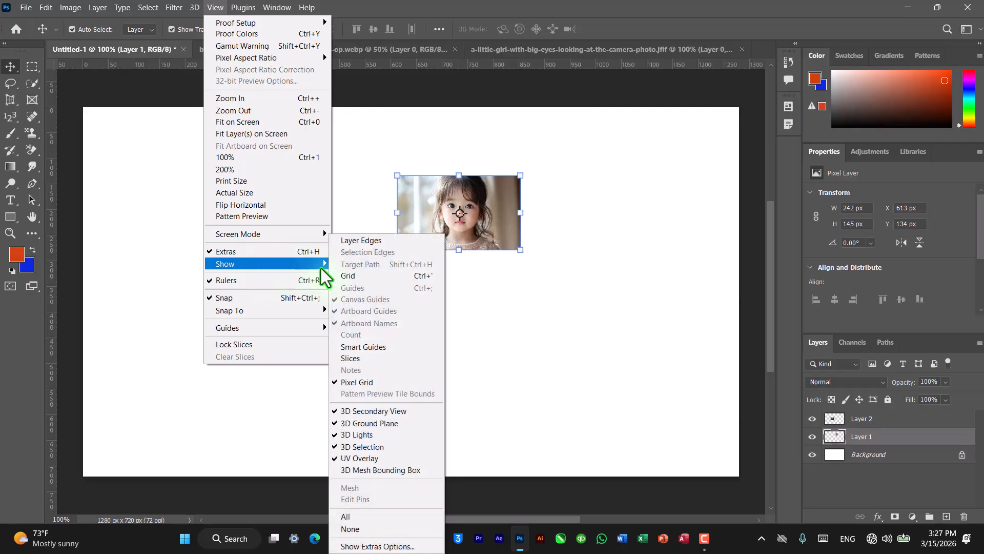
{"action": "left_click", "coordinate": [359, 347]}
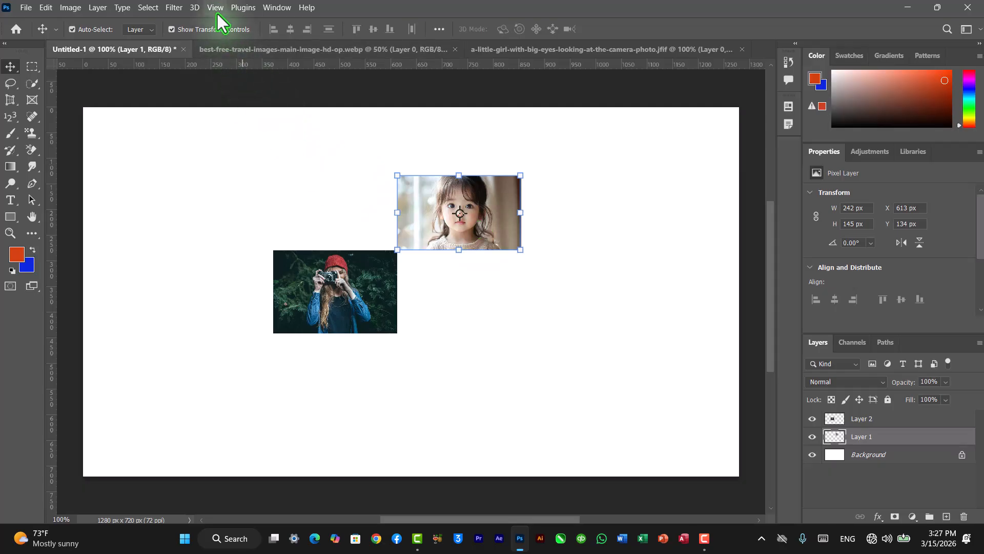
Step: Review the canvas guide color and line style options in the Guides, Grid & Slices preferences, keeping Cyan and the solid line
{"action": "left_click", "coordinate": [46, 7]}
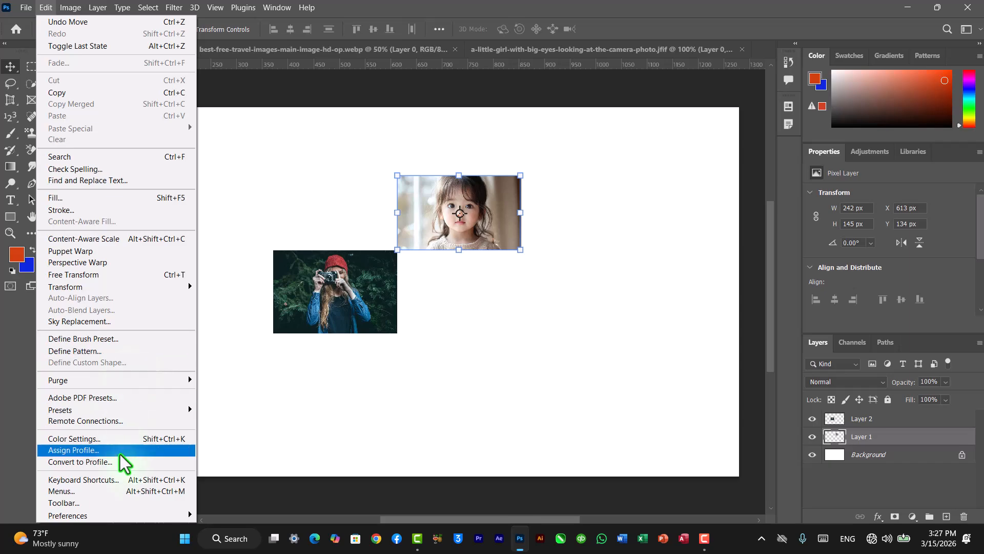
{"action": "mouse_move", "coordinate": [120, 519]}
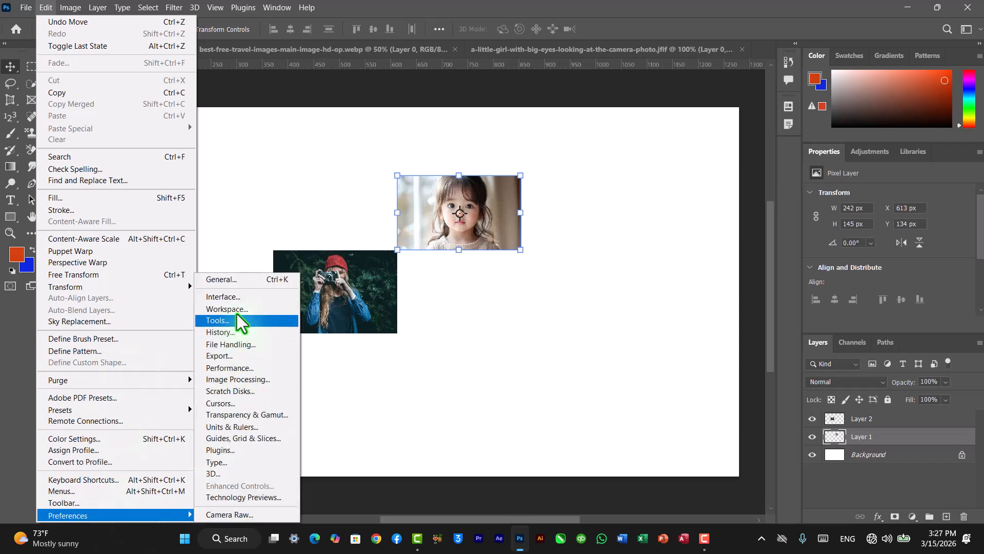
{"action": "left_click", "coordinate": [255, 439]}
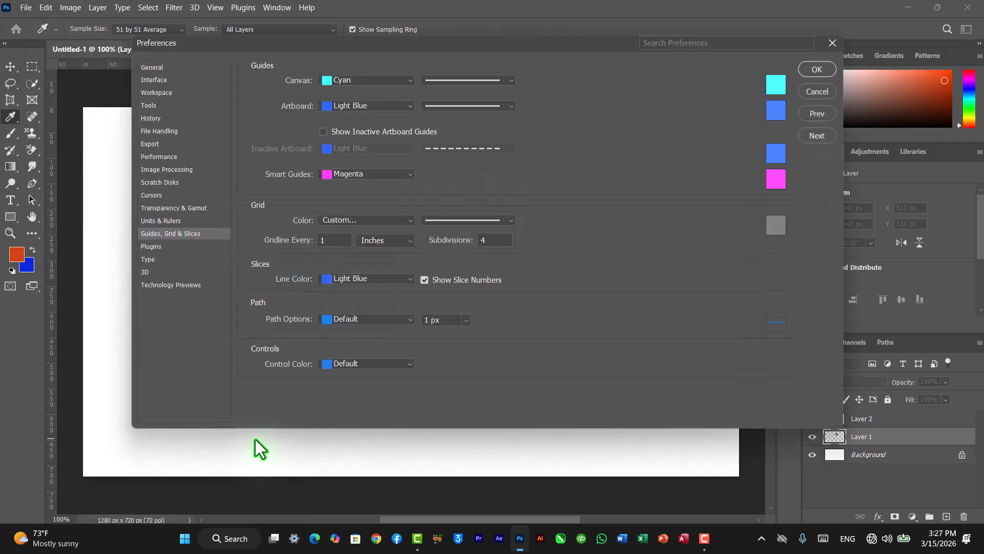
{"action": "left_click", "coordinate": [369, 81]}
{"action": "left_click", "coordinate": [369, 81]}
{"action": "left_click", "coordinate": [441, 78]}
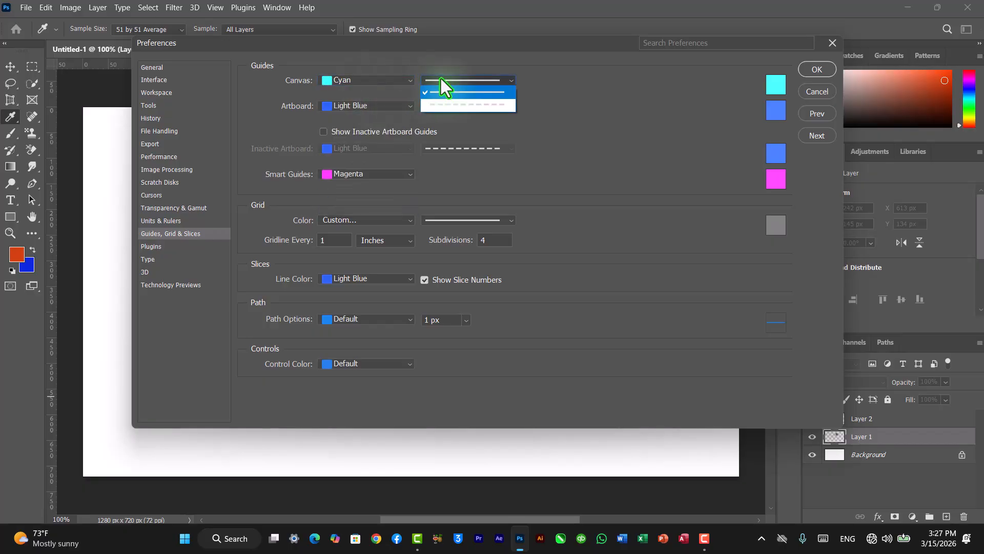
{"action": "left_click", "coordinate": [481, 92]}
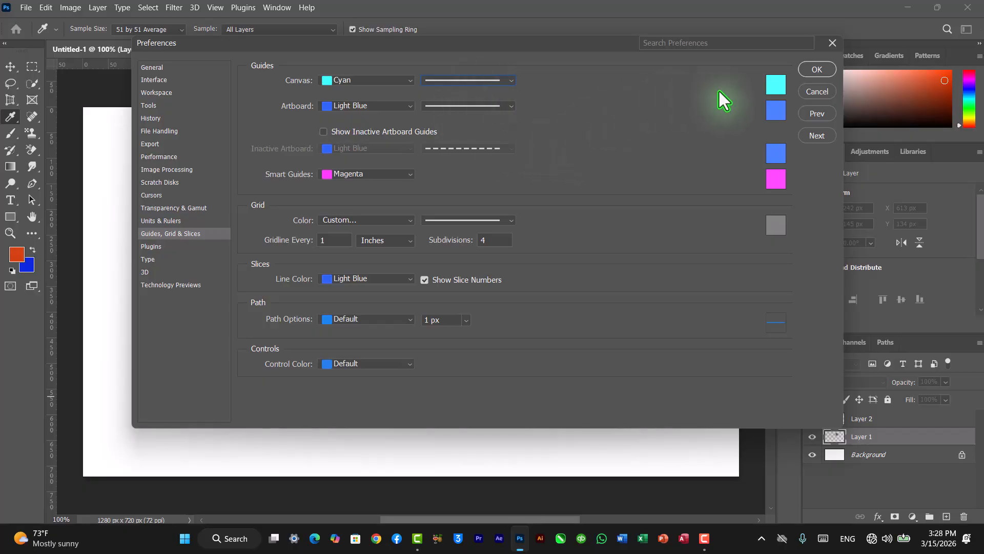
{"action": "left_click", "coordinate": [810, 72]}
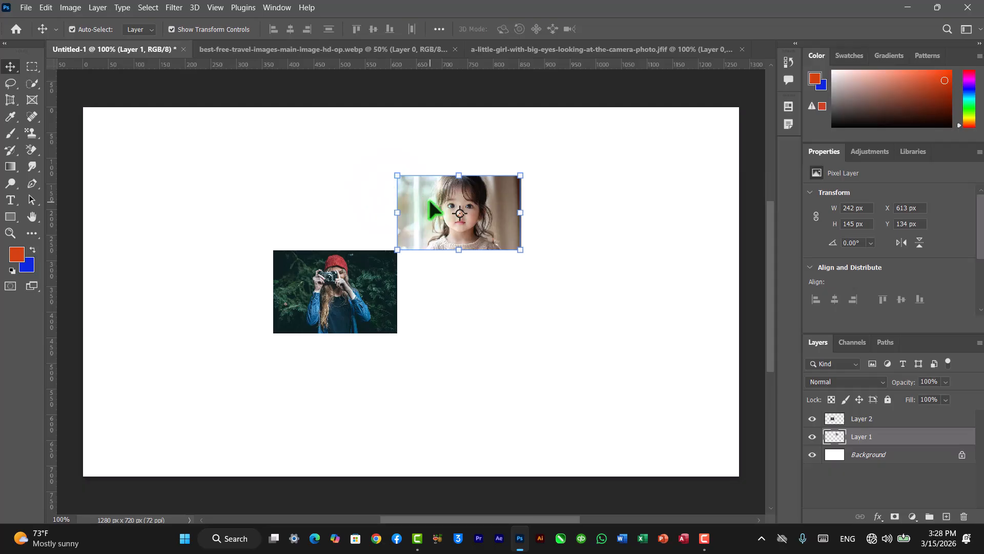
{"action": "left_click", "coordinate": [216, 8]}
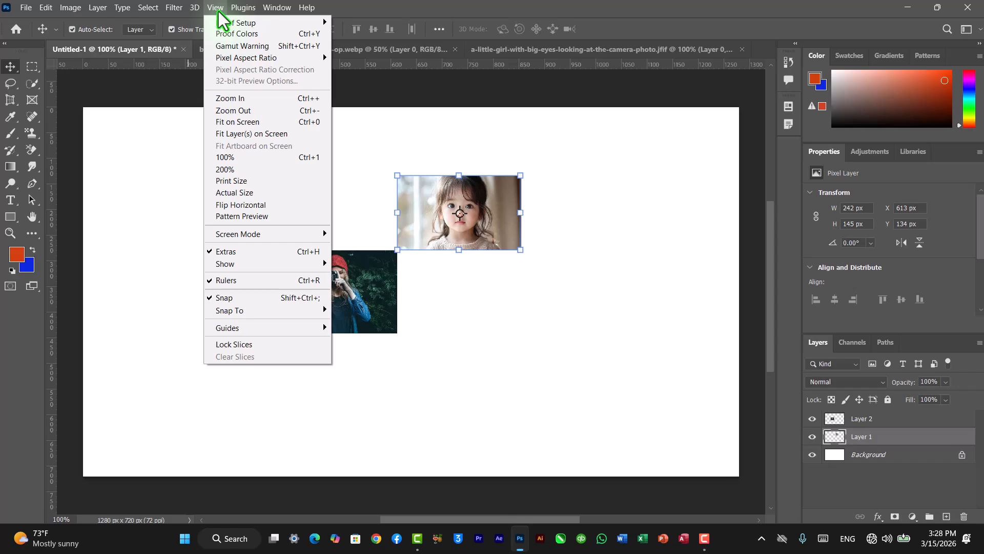
{"action": "left_click", "coordinate": [218, 11]}
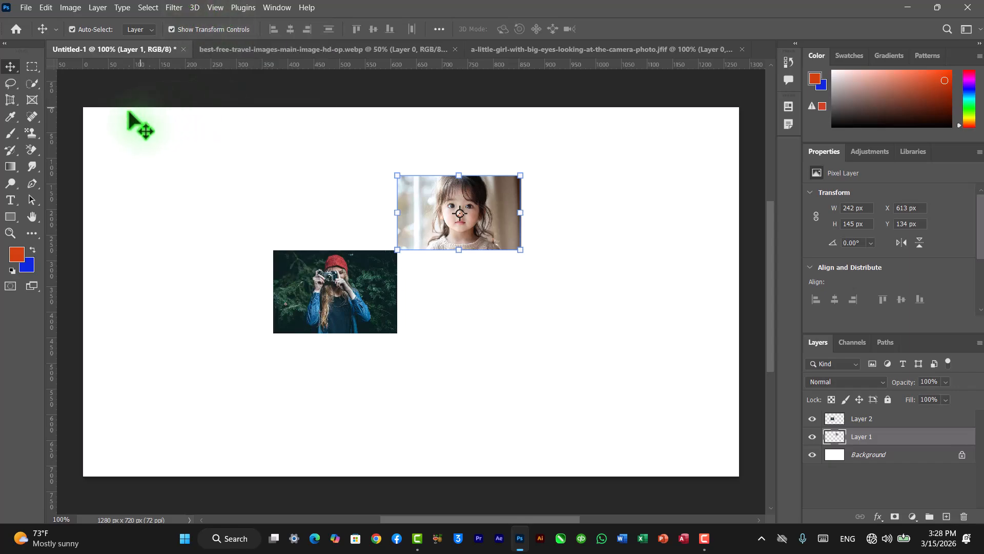
Step: Measure a line across the canvas above both photos with the Ruler Tool, and add a second arm down towards the lower edge to measure the angle
{"action": "left_click", "coordinate": [18, 122]}
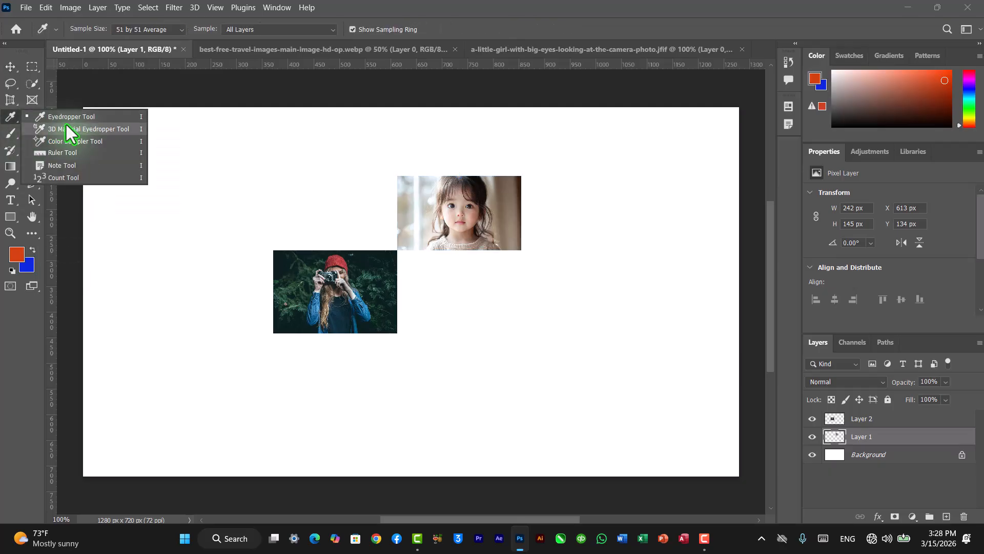
{"action": "left_click", "coordinate": [89, 152]}
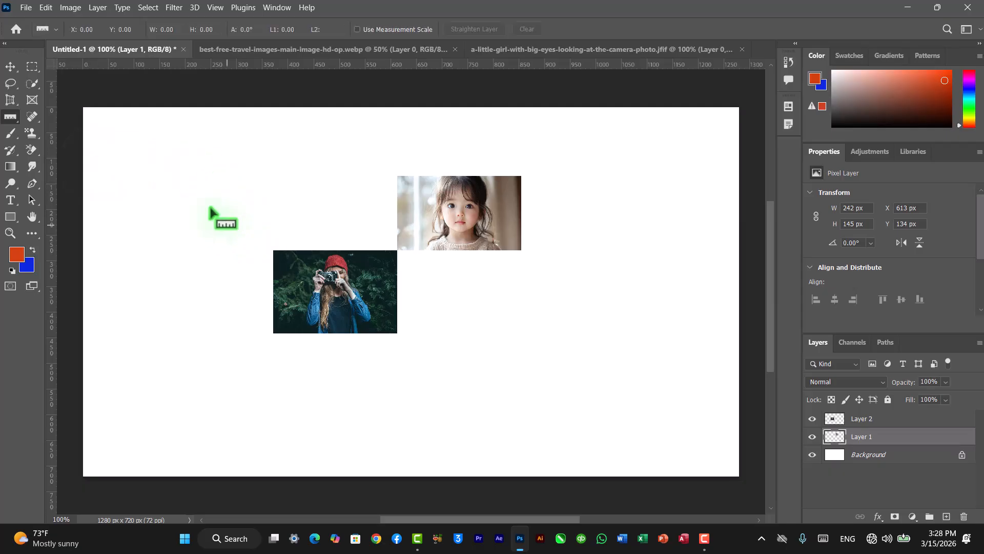
{"action": "mouse_move", "coordinate": [209, 194]}
{"action": "left_mouse_down"}
{"action": "mouse_move", "coordinate": [184, 355]}
{"action": "mouse_move", "coordinate": [174, 377]}
{"action": "mouse_move", "coordinate": [137, 381]}
{"action": "left_mouse_up"}
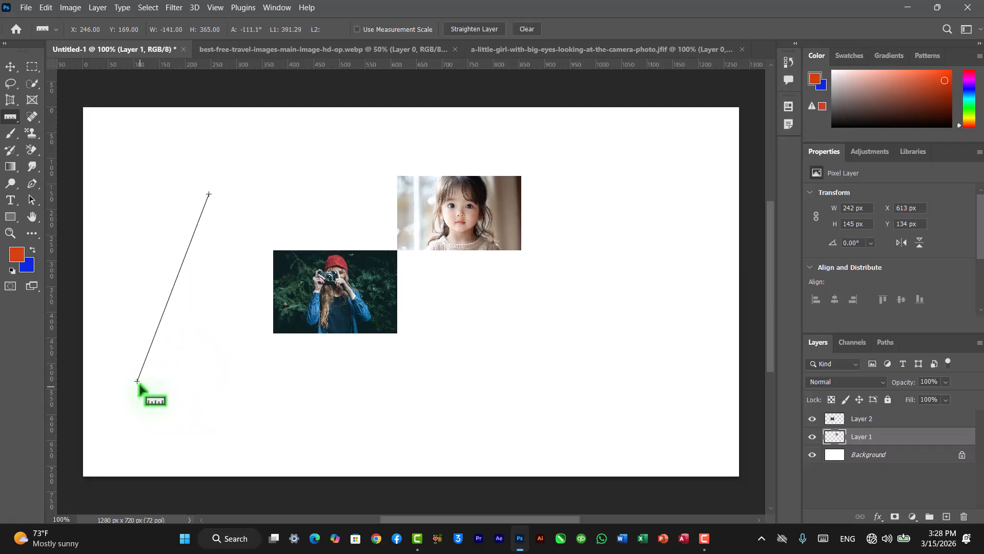
{"action": "left_click_drag", "start_coordinate": [137, 381], "coordinate": [265, 386]}
{"action": "left_click_drag", "start_coordinate": [327, 370], "coordinate": [564, 138]}
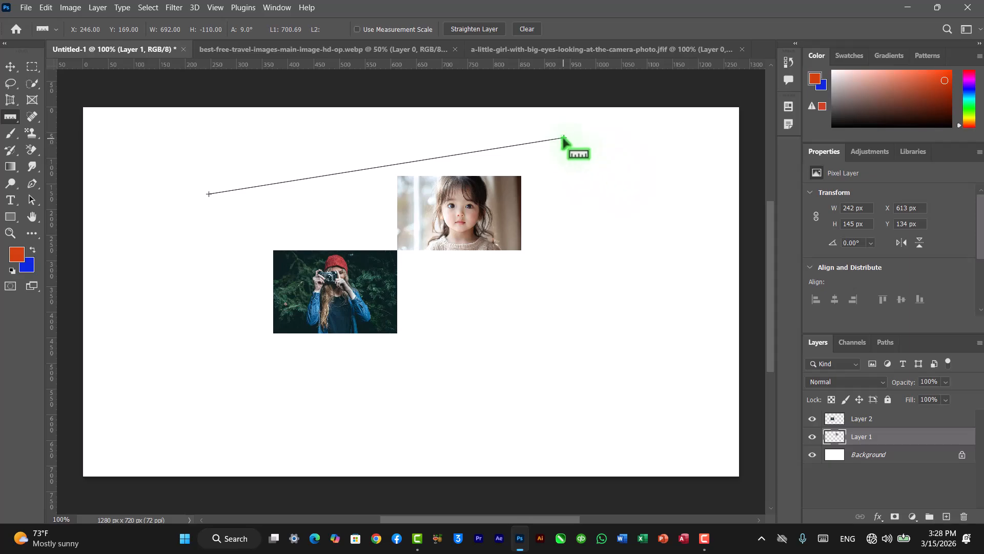
{"action": "left_click_drag", "start_coordinate": [564, 138], "coordinate": [467, 450]}
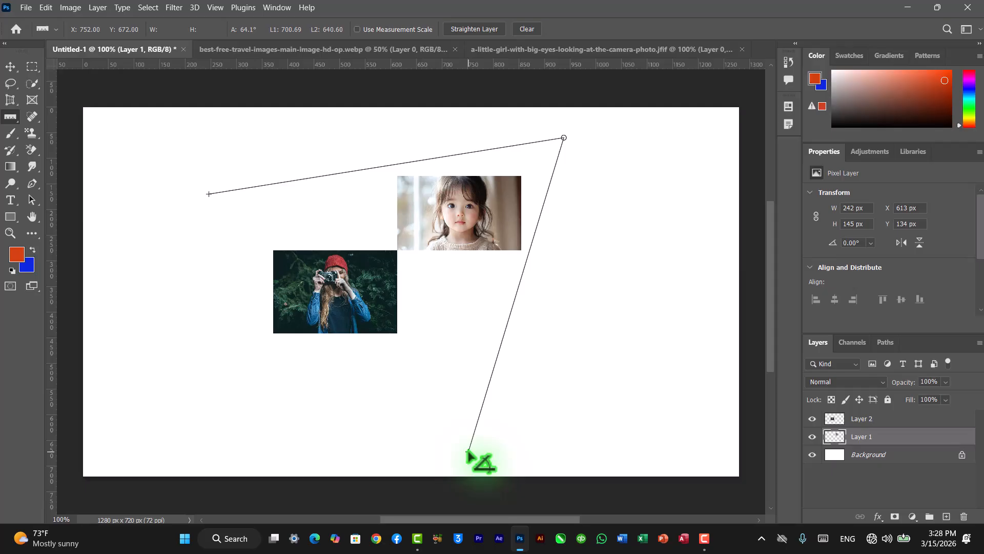
Step: Delete the girl photo's layer, Layer 1
{"action": "key", "text": "Delete"}
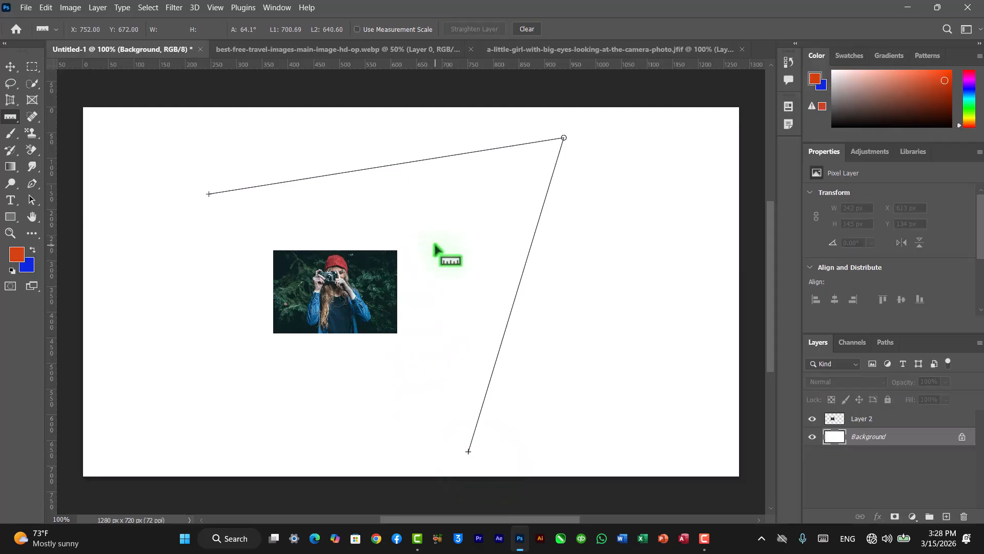
Step: Add a note reading "Please change the color" on the photographer image with the Note Tool
{"action": "right_click", "coordinate": [18, 120]}
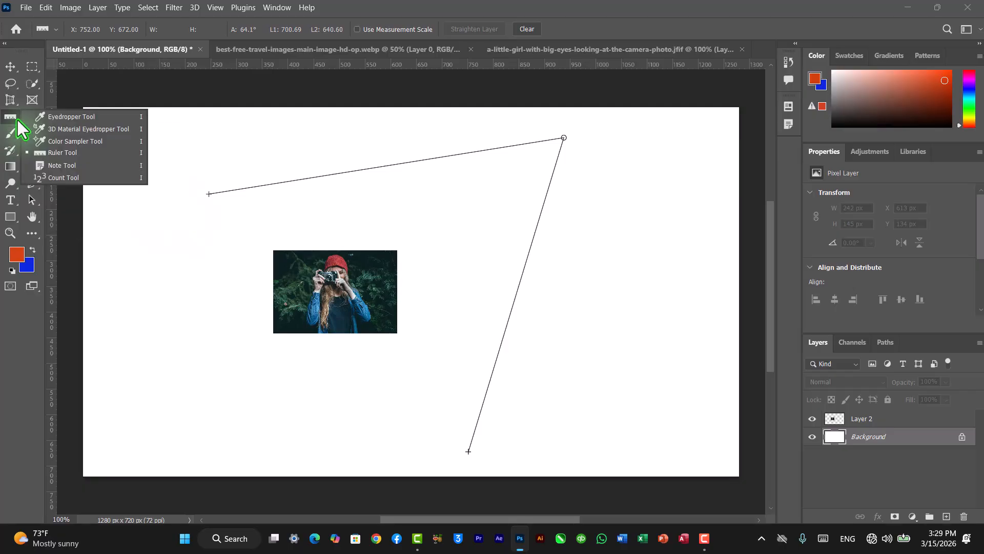
{"action": "left_click", "coordinate": [72, 167]}
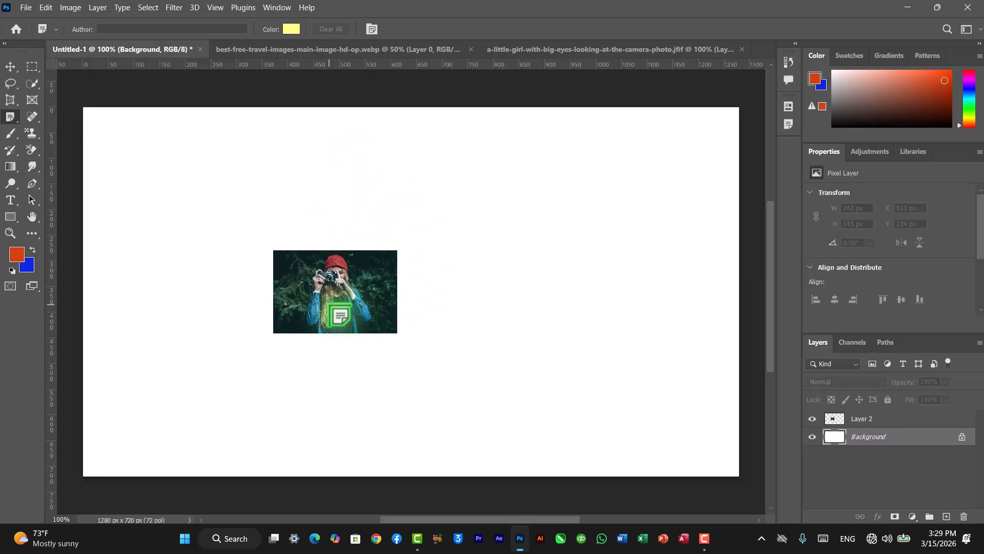
{"action": "left_click", "coordinate": [338, 314]}
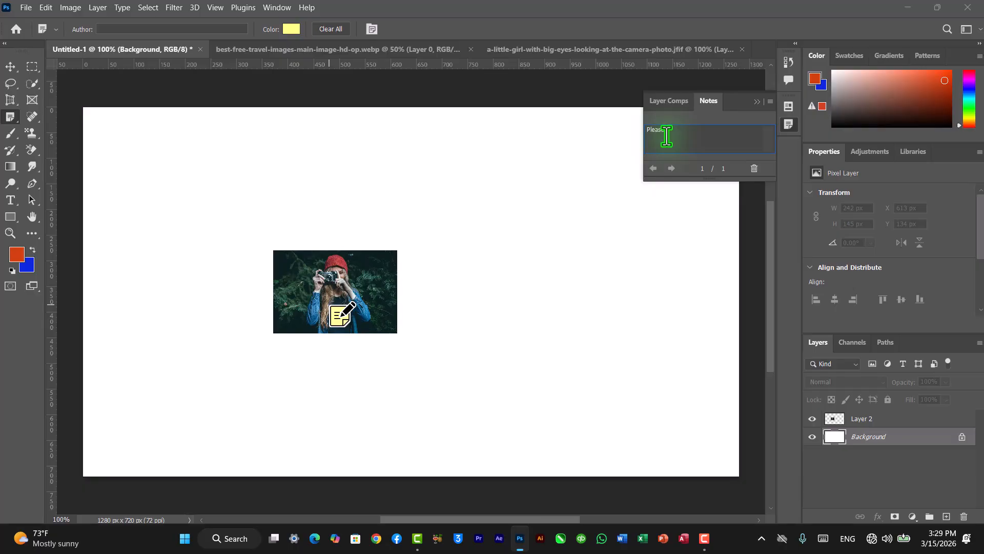
{"action": "type", "text": "nge the color"}
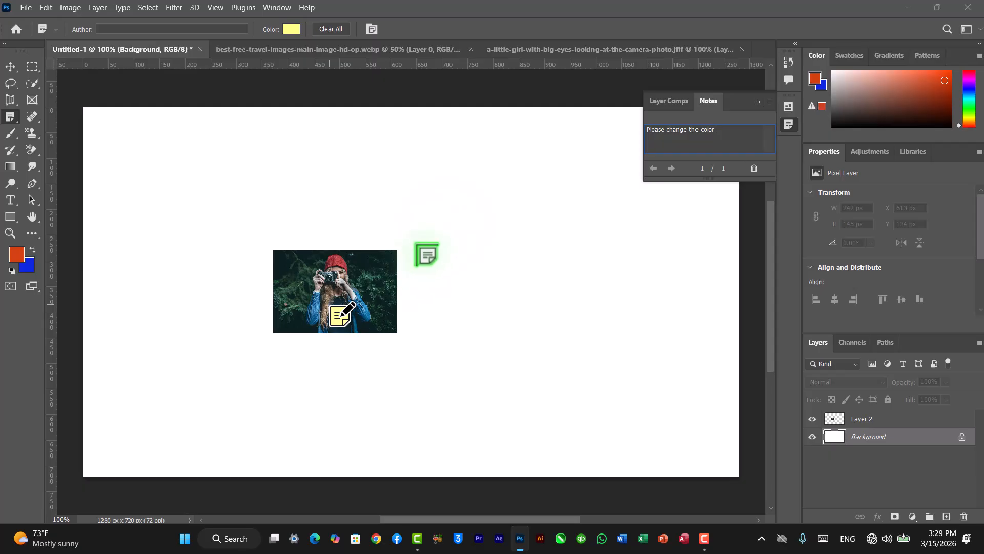
{"action": "left_click", "coordinate": [755, 102]}
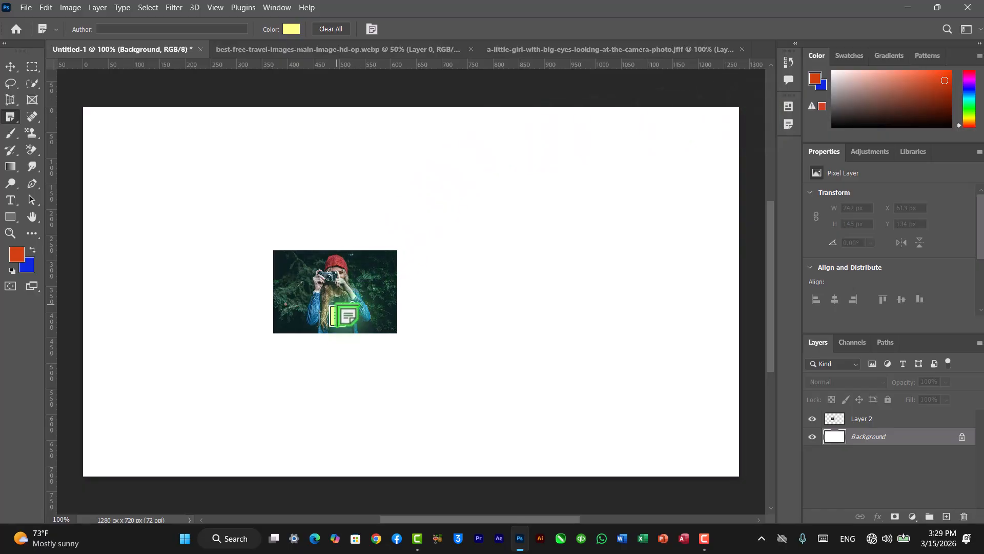
Step: Reopen the note on the photographer image to read its text
{"action": "left_click", "coordinate": [337, 315]}
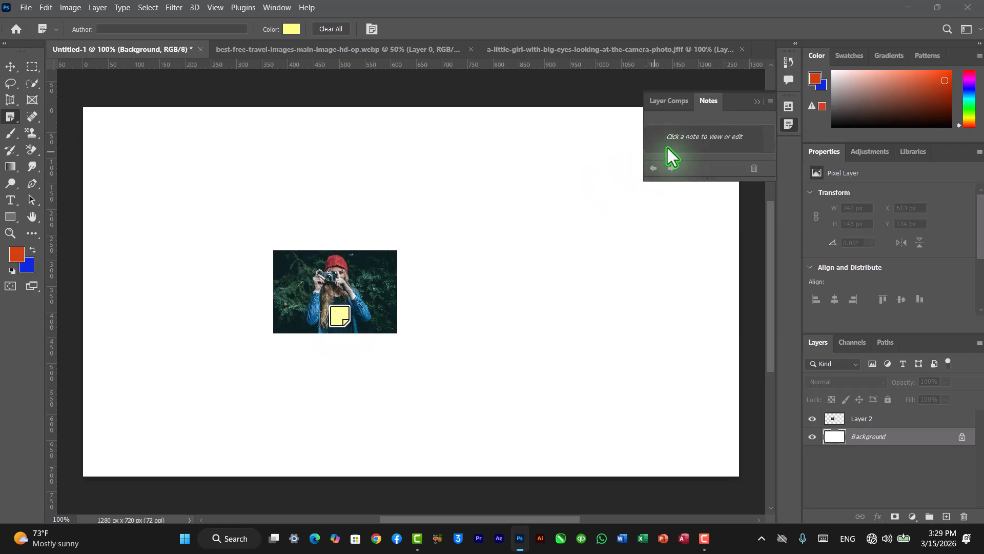
{"action": "left_click", "coordinate": [757, 102]}
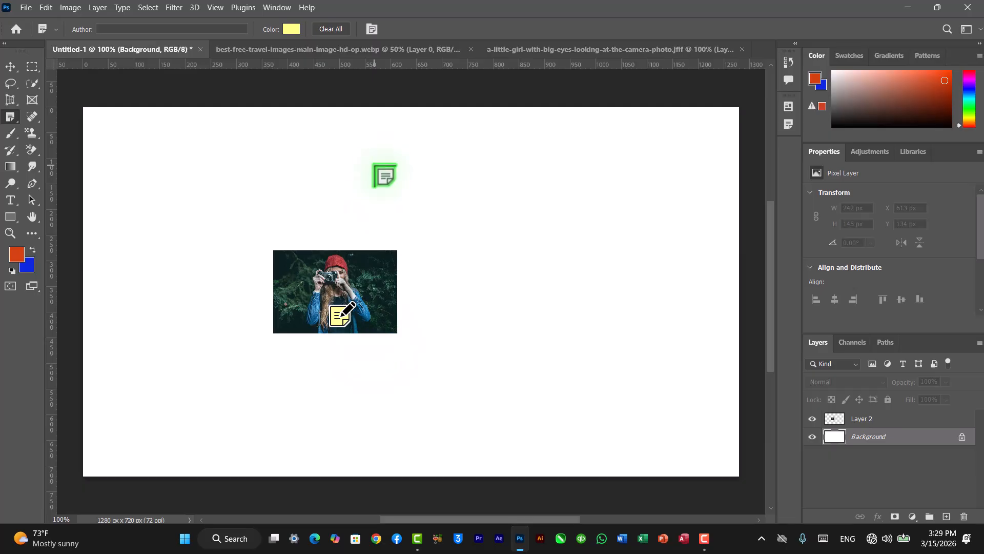
{"action": "left_click", "coordinate": [369, 34]}
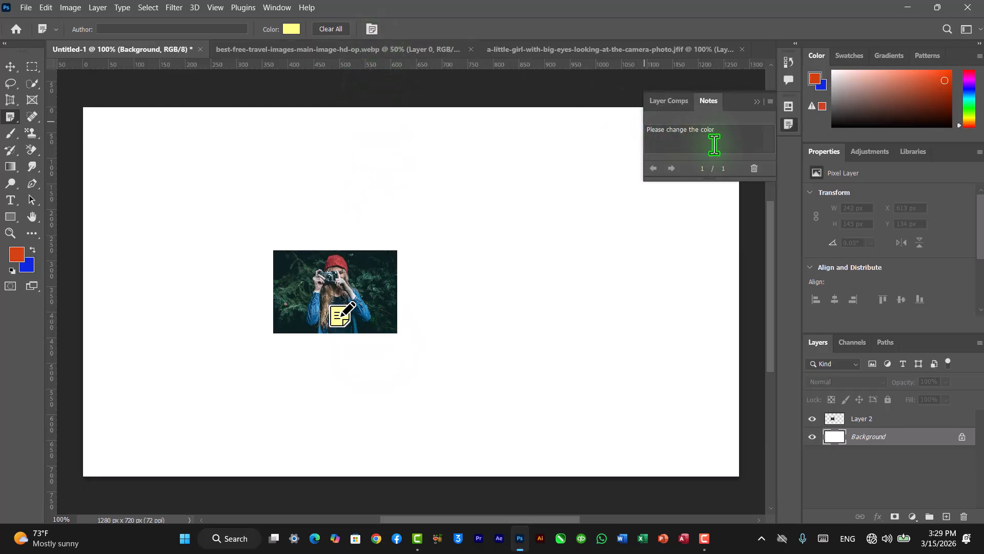
Step: Delete the note from the photographer image, confirm the deletion and collapse the notes display
{"action": "left_click", "coordinate": [753, 169]}
{"action": "left_click", "coordinate": [464, 213]}
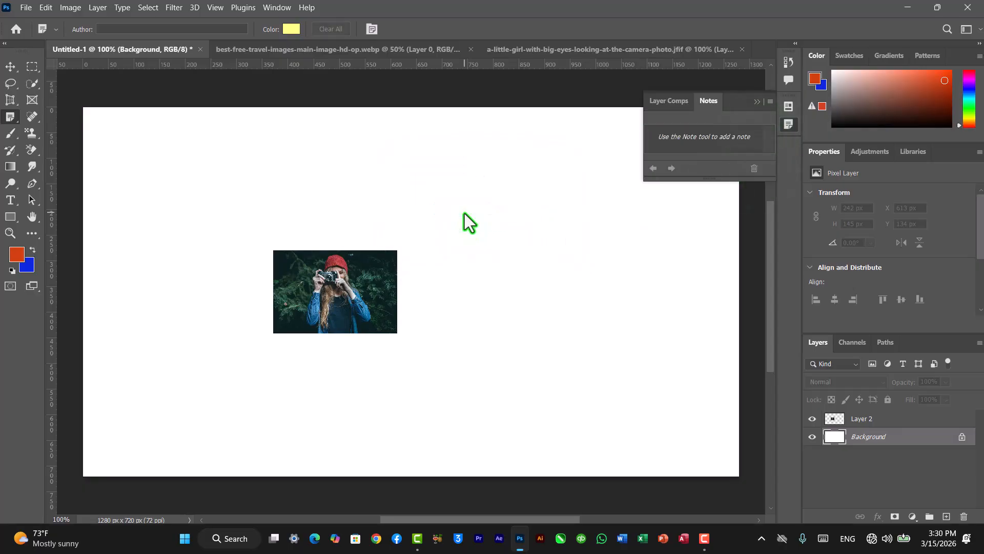
{"action": "left_click", "coordinate": [756, 102]}
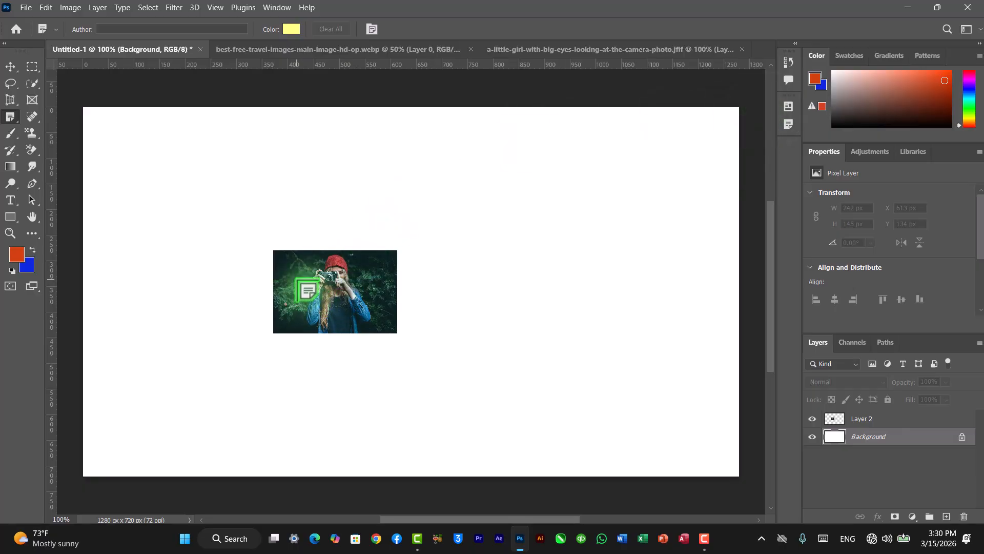
Step: Place two empty notes on the photographer image, one on each side of the woman, and collapse the notes display
{"action": "left_click", "coordinate": [308, 291]}
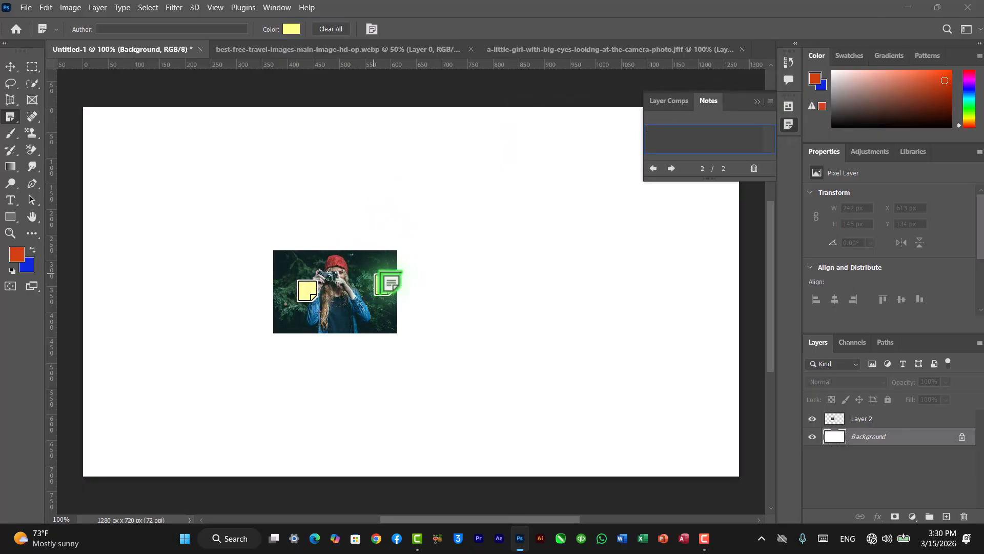
{"action": "left_click", "coordinate": [754, 103]}
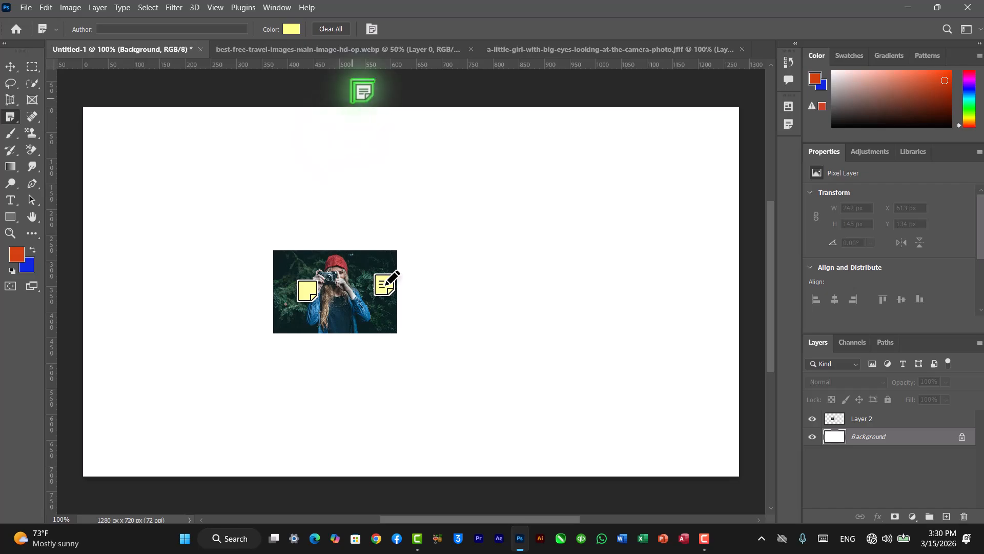
Step: Clear all notes from the photographer image, confirm the removal, and place one new empty note beside the woman
{"action": "left_click", "coordinate": [330, 29]}
{"action": "left_click", "coordinate": [457, 210]}
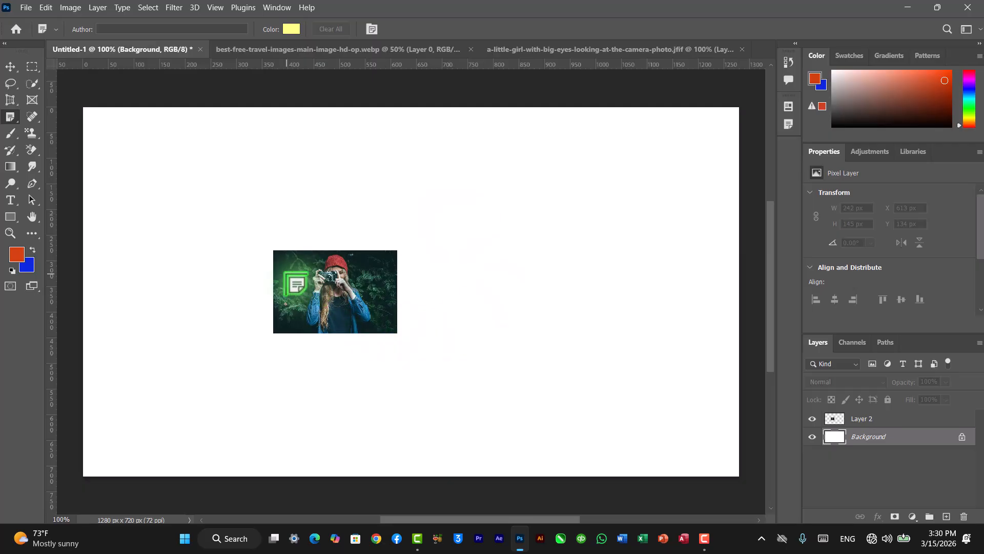
{"action": "left_click", "coordinate": [292, 281]}
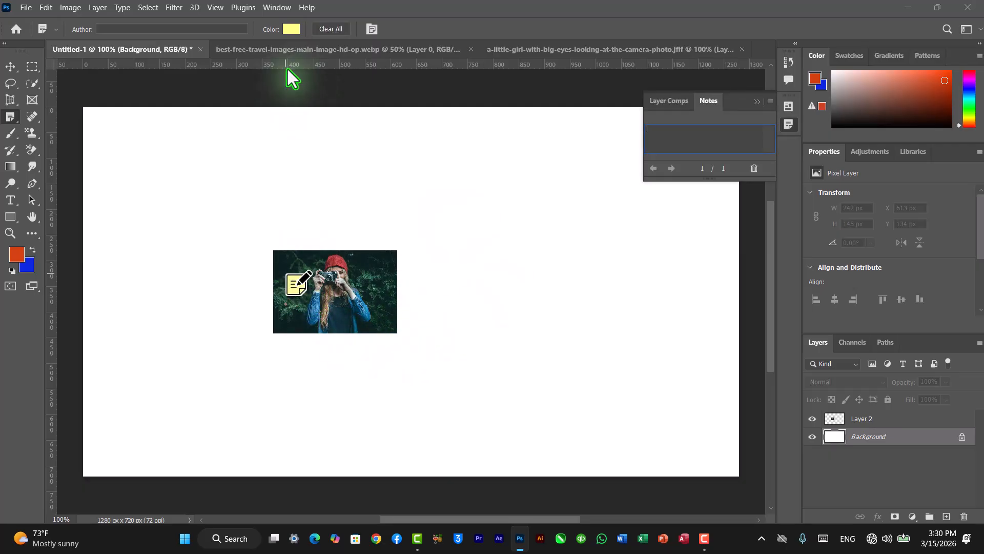
Step: Change the new note's color to pink, hex ee0763
{"action": "left_click", "coordinate": [292, 29]}
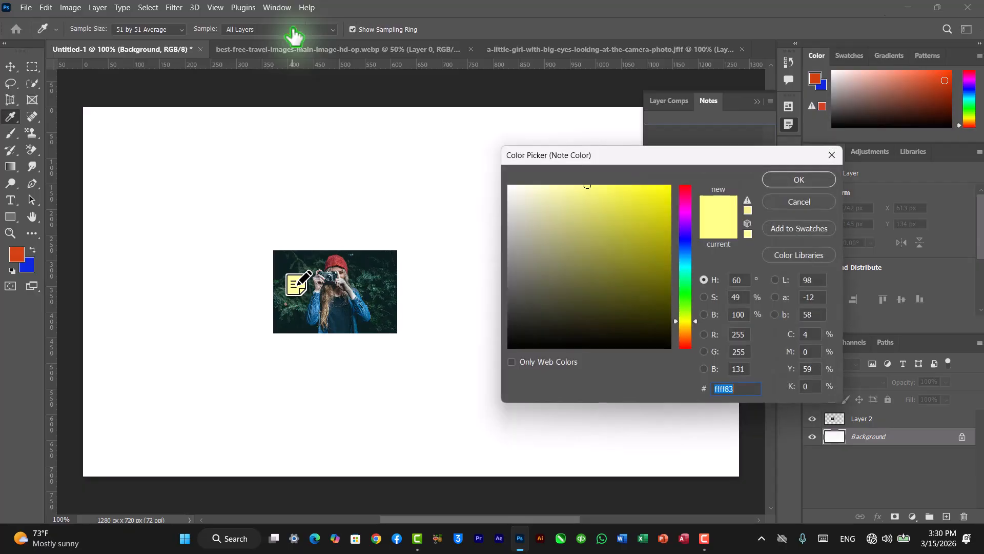
{"action": "mouse_move", "coordinate": [635, 244]}
{"action": "left_mouse_down"}
{"action": "mouse_move", "coordinate": [639, 211]}
{"action": "mouse_move", "coordinate": [667, 196]}
{"action": "left_mouse_up"}
{"action": "left_click", "coordinate": [682, 196]}
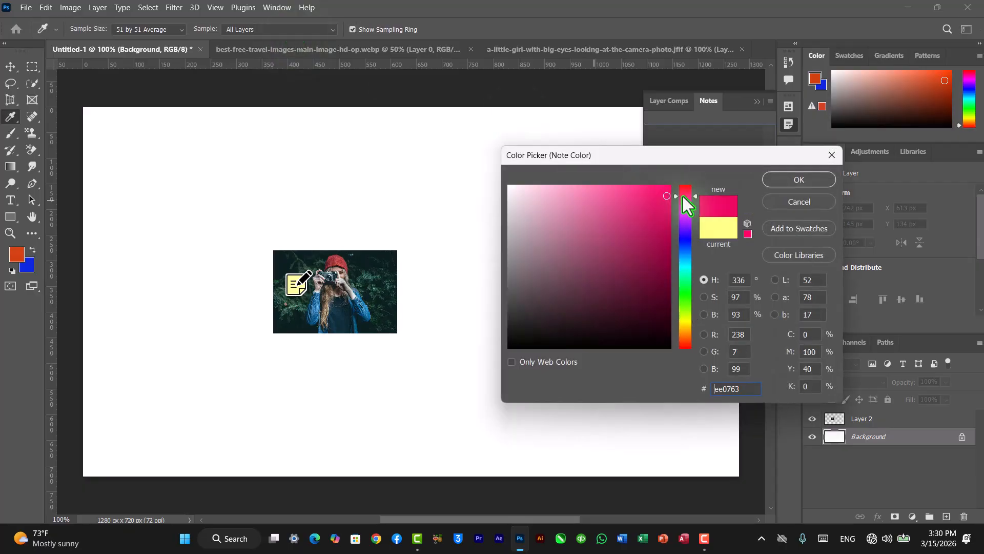
{"action": "left_click", "coordinate": [770, 179]}
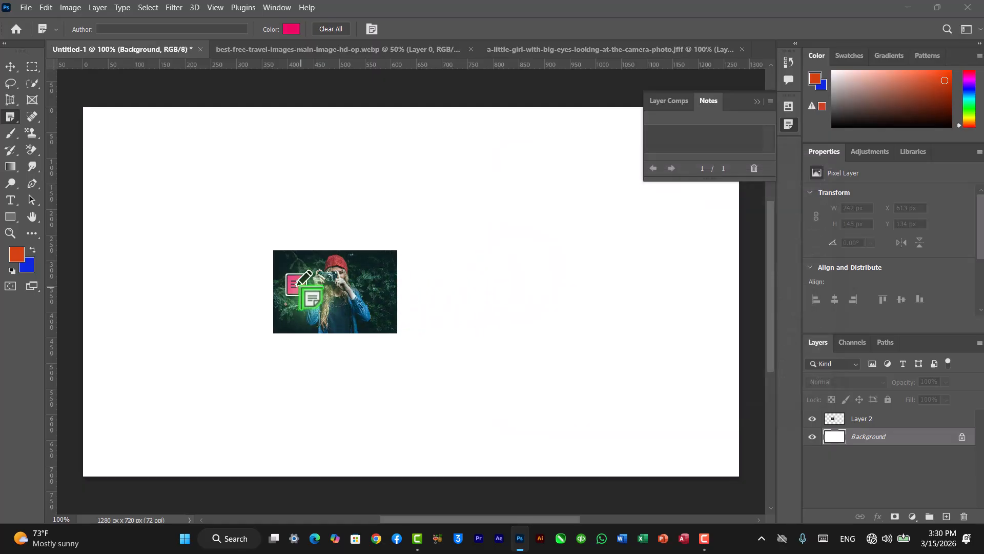
Step: Remove all notes from the document, confirm the removal, and collapse the notes display
{"action": "left_click", "coordinate": [332, 28]}
{"action": "left_click", "coordinate": [457, 211]}
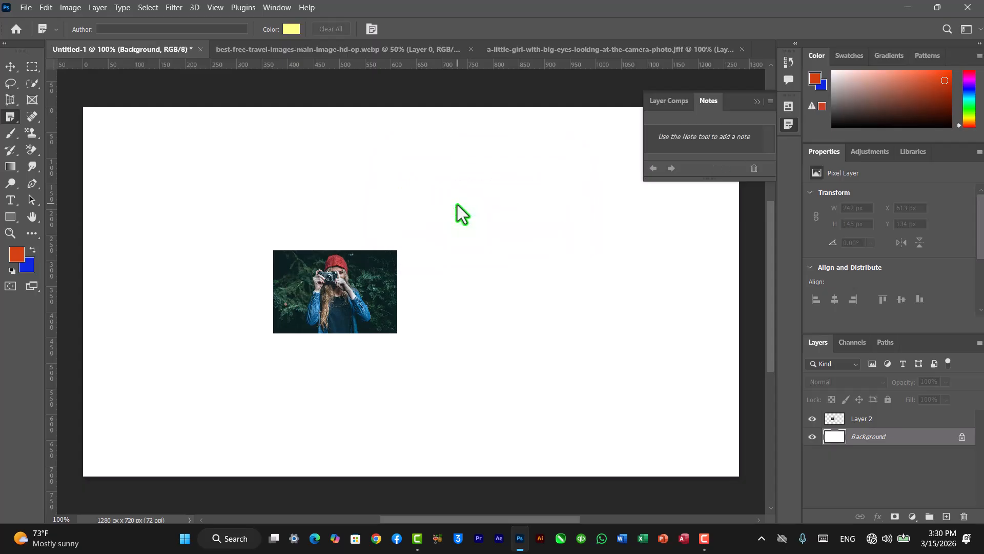
{"action": "left_click", "coordinate": [757, 101]}
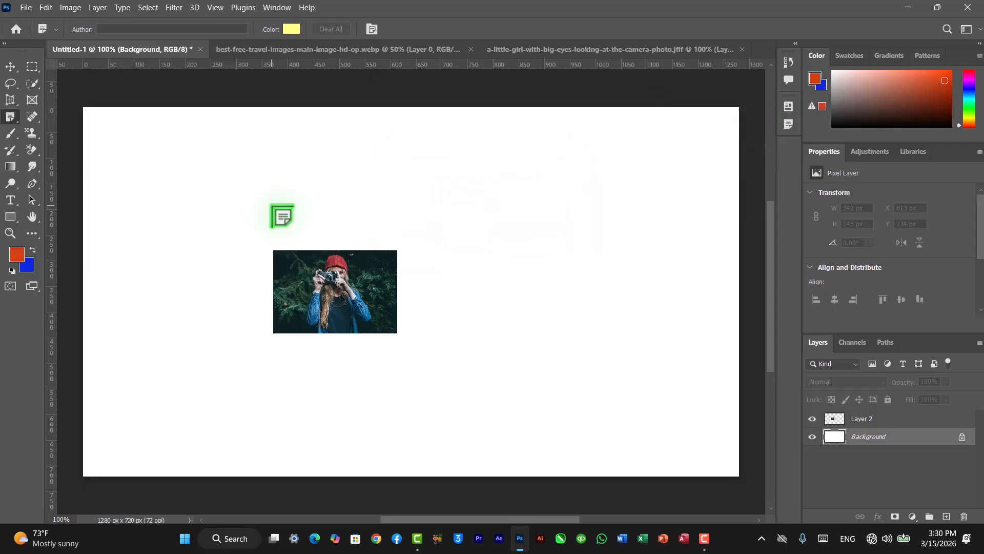
Step: Place four numbered markers around the woman on the photographer image with the Count Tool
{"action": "left_click", "coordinate": [17, 120]}
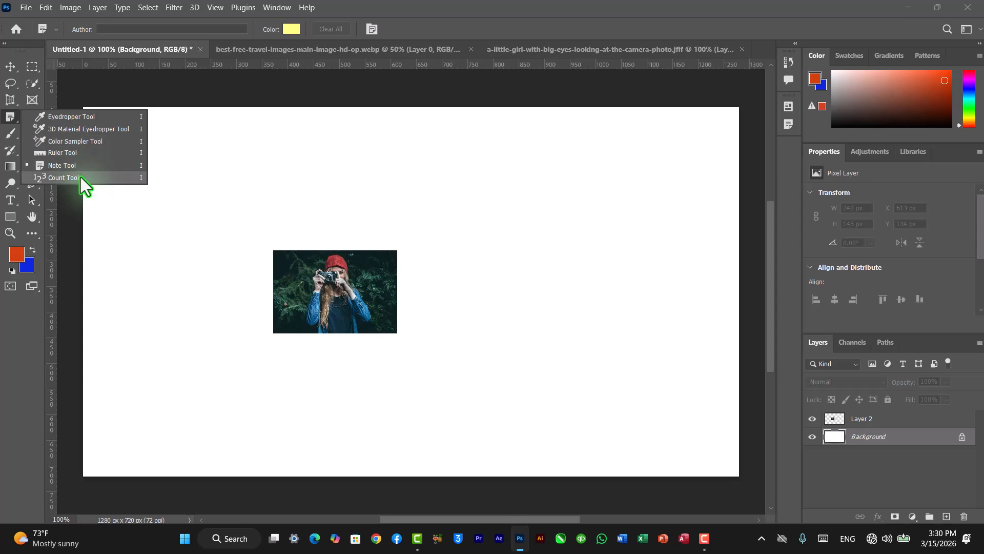
{"action": "left_click", "coordinate": [81, 177]}
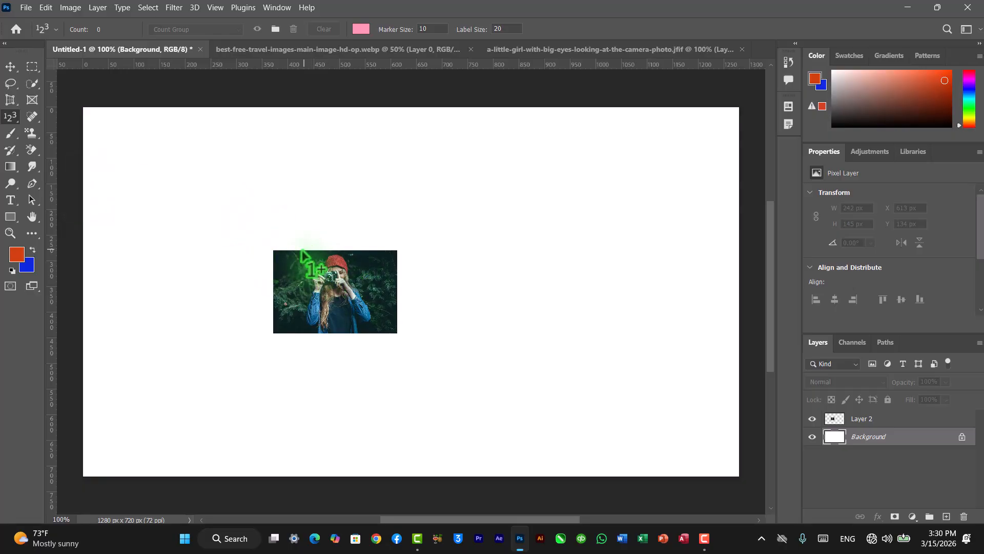
{"action": "left_click", "coordinate": [285, 269]}
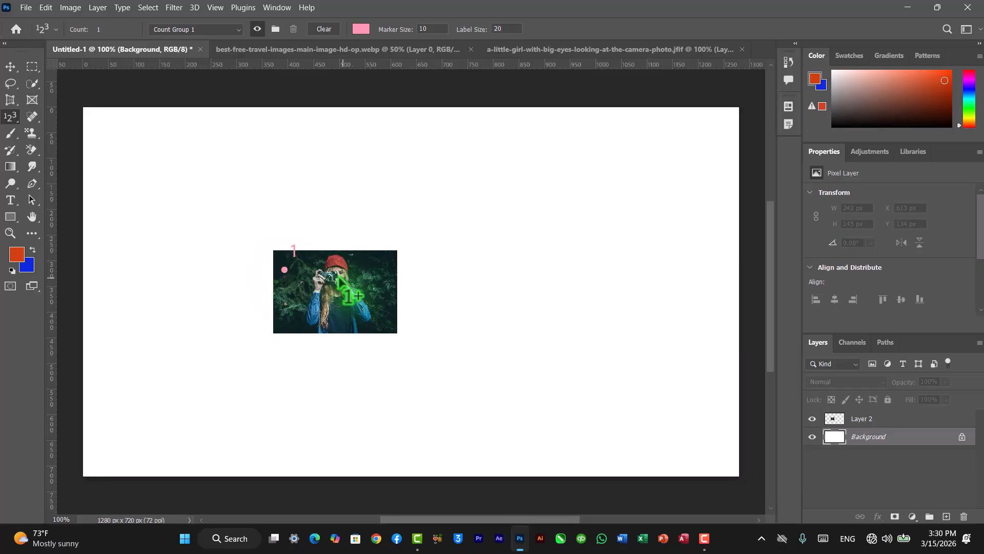
{"action": "left_click", "coordinate": [326, 265]}
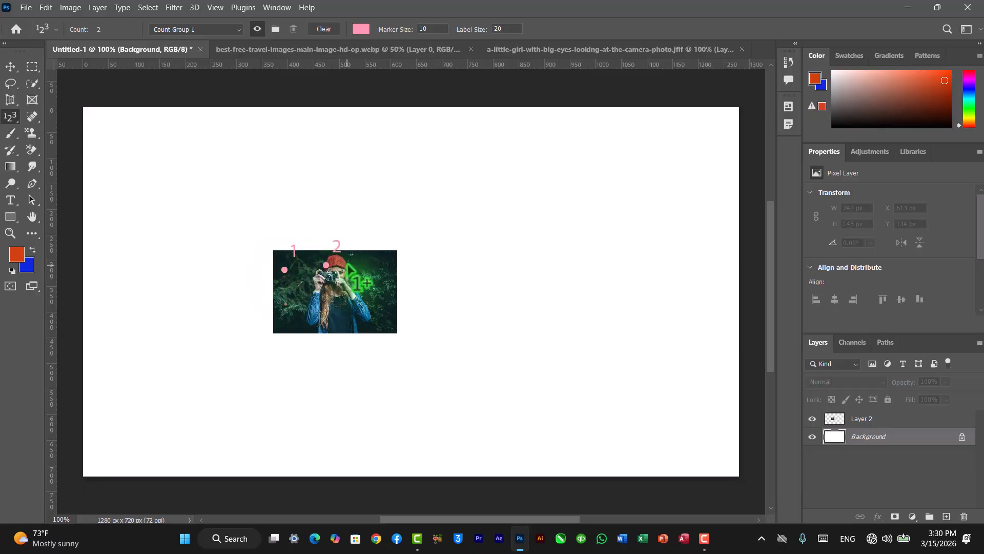
{"action": "left_click", "coordinate": [366, 290]}
{"action": "left_click", "coordinate": [335, 309]}
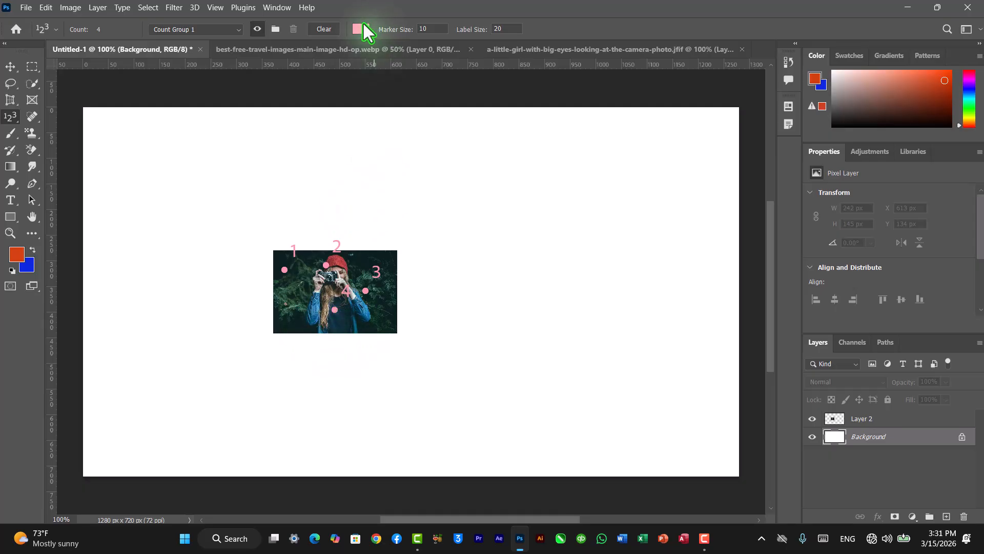
Step: Change the count group's color to a darker, crimson pink
{"action": "left_click", "coordinate": [362, 30]}
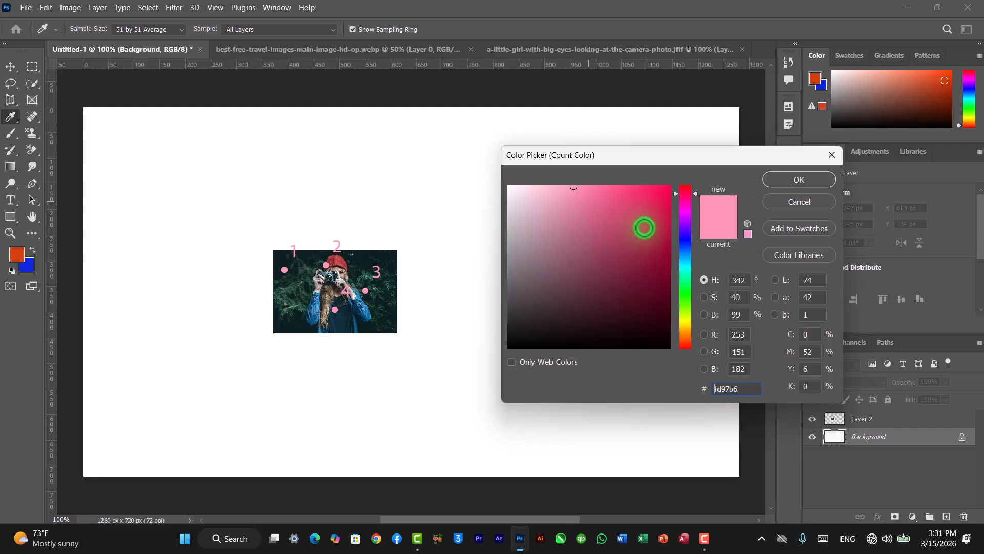
{"action": "left_click", "coordinate": [645, 227]}
{"action": "left_click", "coordinate": [774, 178]}
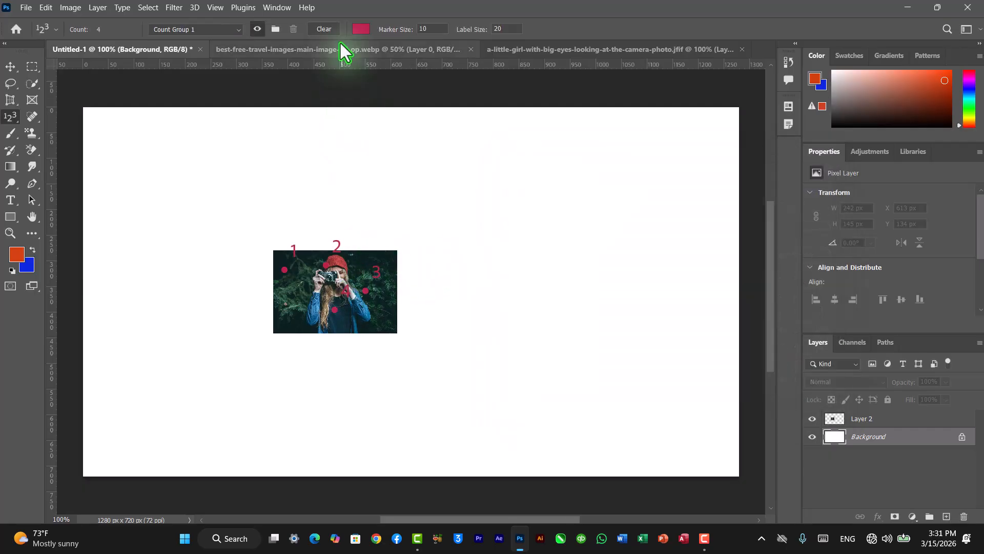
Step: Set the count marker size to 5 and the label size to 30
{"action": "left_click", "coordinate": [413, 29]}
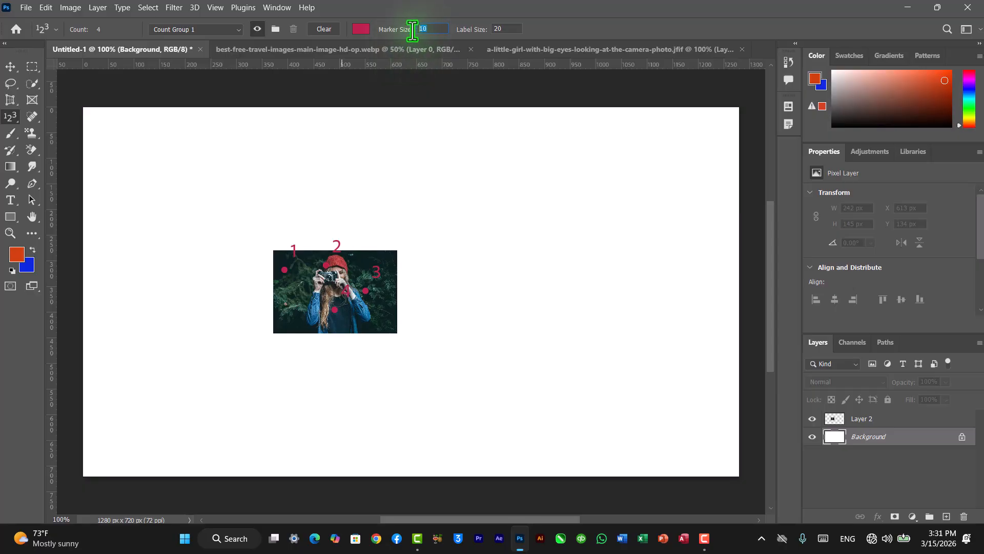
{"action": "type", "text": "5"}
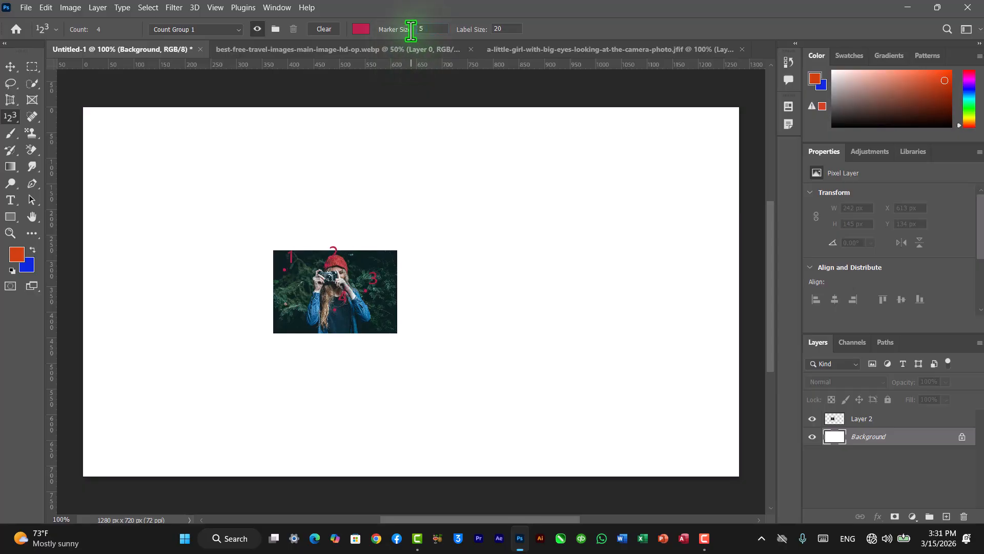
{"action": "left_click", "coordinate": [511, 28]}
{"action": "type", "text": "3"}
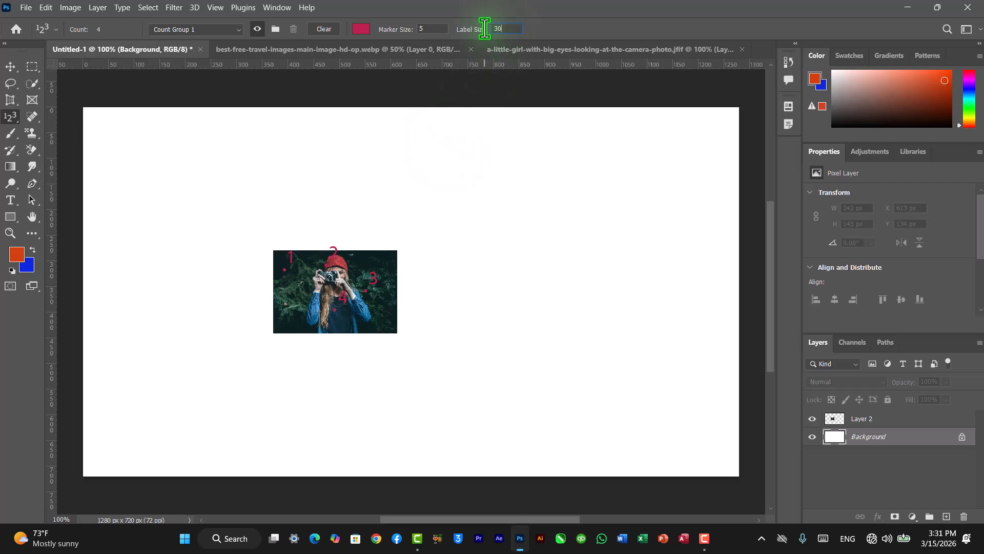
{"action": "type", "text": "0"}
{"action": "key", "text": "Return"}
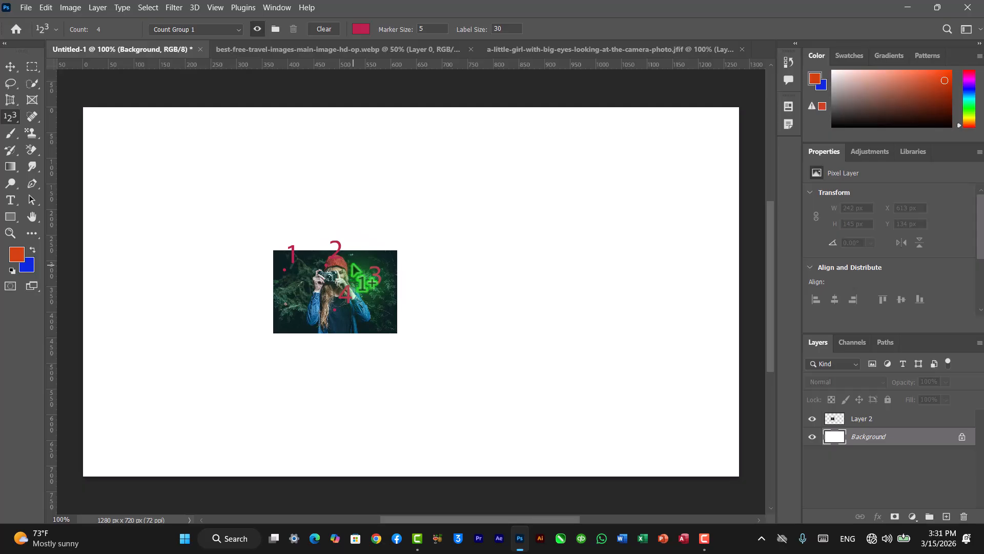
{"action": "left_click", "coordinate": [502, 30]}
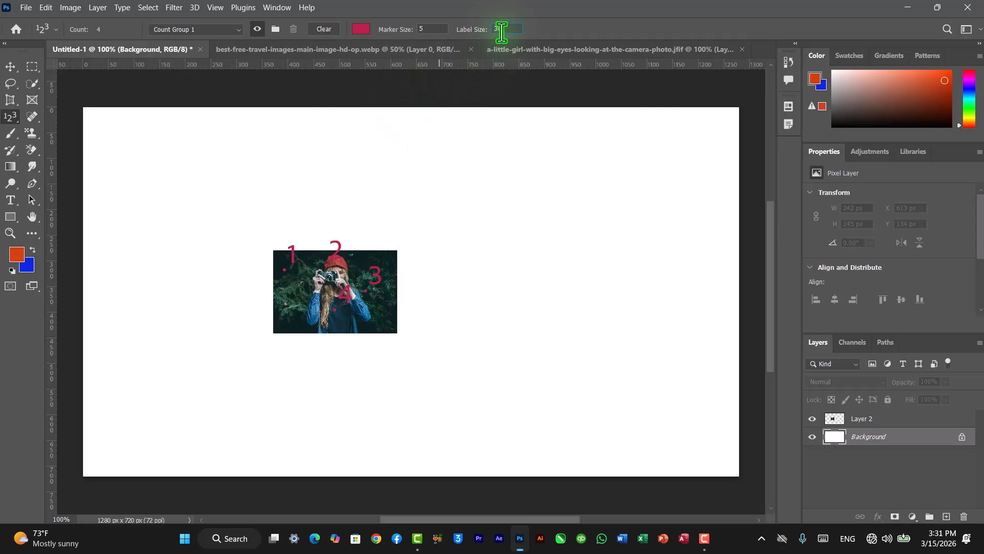
Step: Clear the existing count markers and place three new ones across the upper part of the photographer image
{"action": "left_click", "coordinate": [325, 31]}
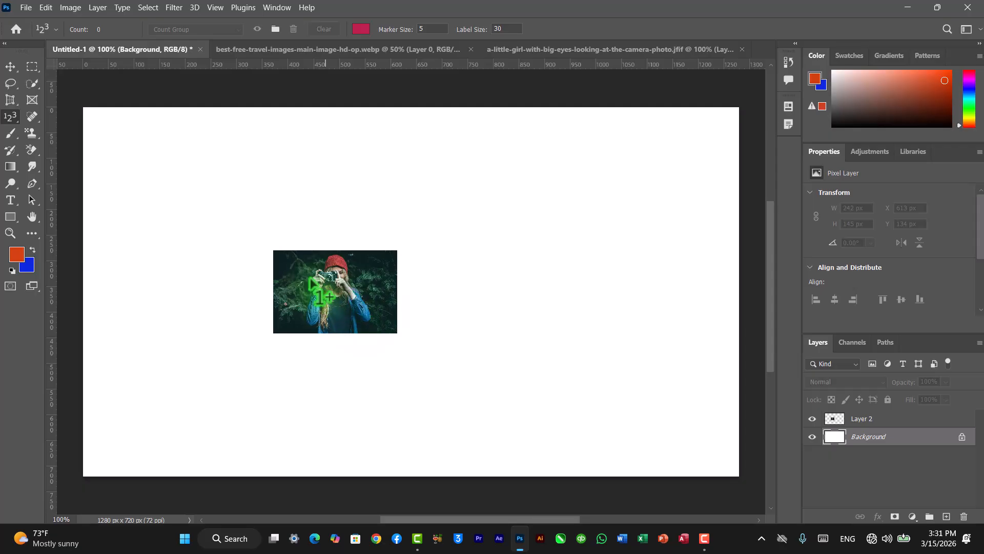
{"action": "left_click", "coordinate": [289, 262]}
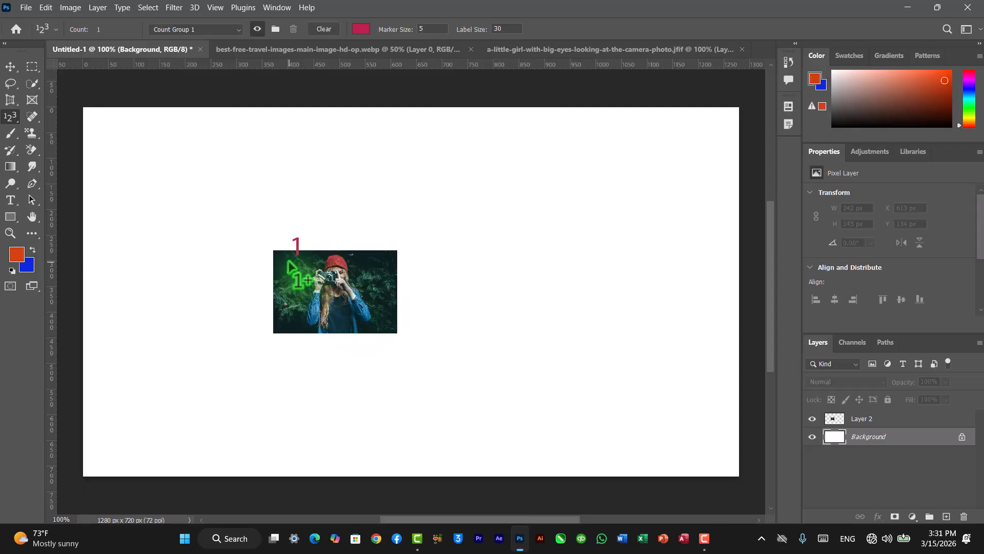
{"action": "left_click", "coordinate": [331, 264]}
{"action": "left_click", "coordinate": [378, 261]}
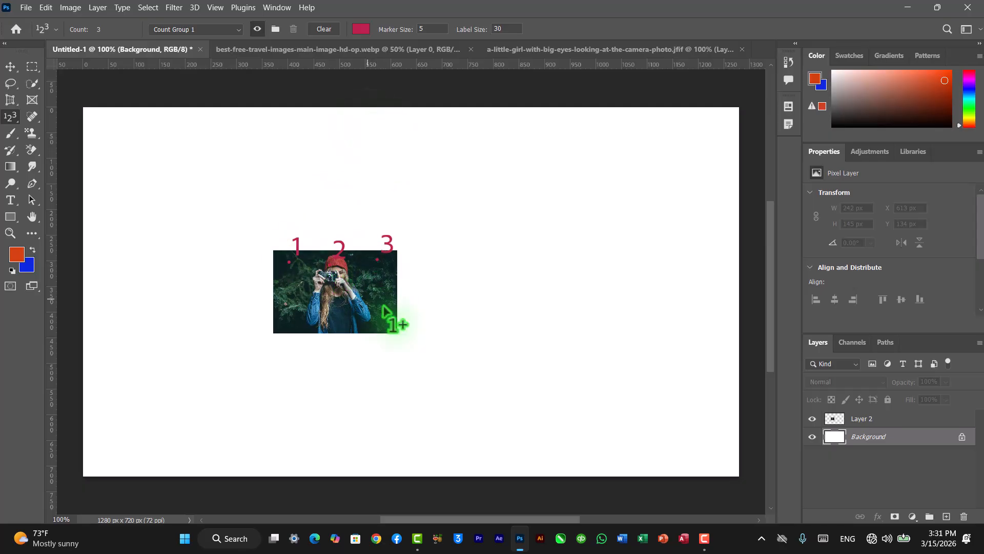
Step: Create a new count group named 88
{"action": "left_click", "coordinate": [237, 30]}
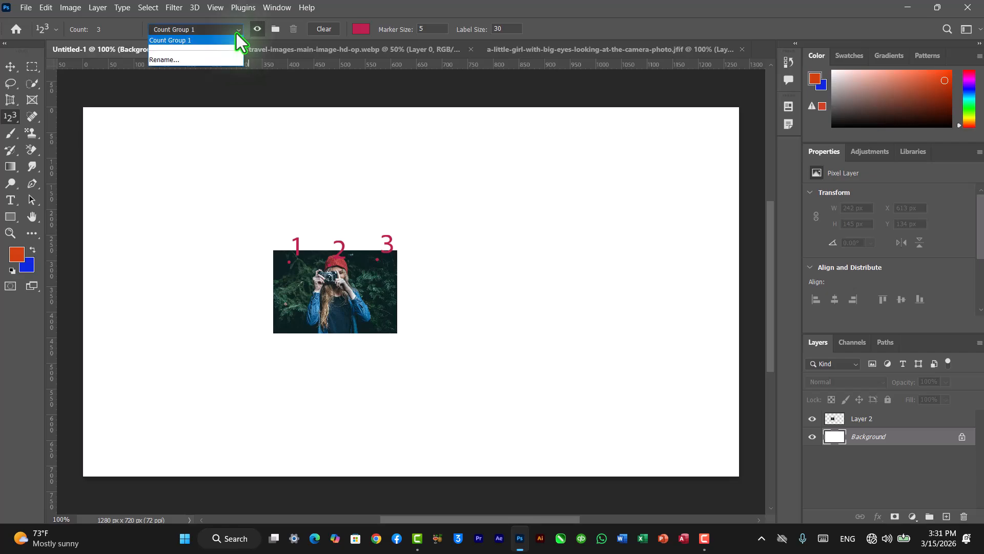
{"action": "left_click", "coordinate": [232, 31]}
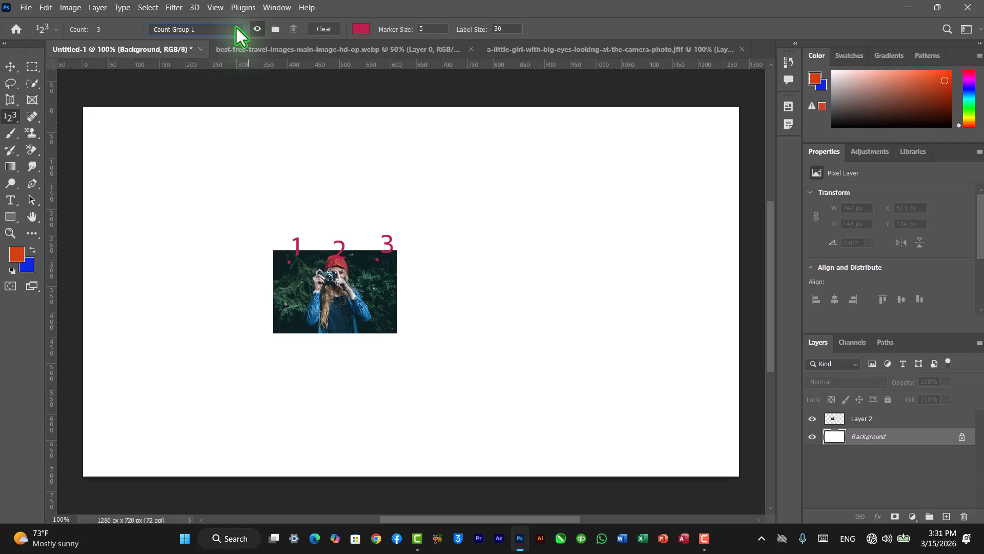
{"action": "left_click", "coordinate": [275, 29]}
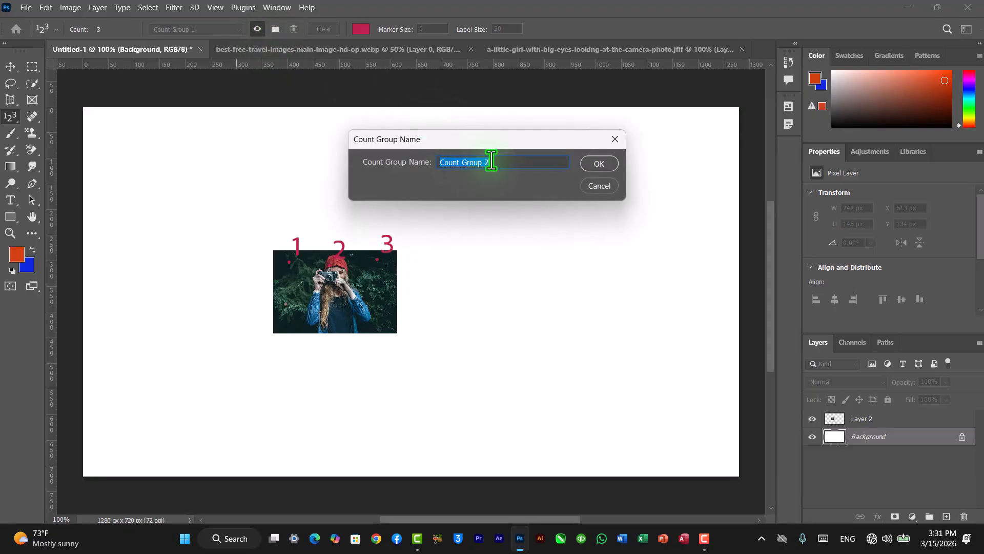
{"action": "type", "text": "88"}
{"action": "key", "text": "Return"}
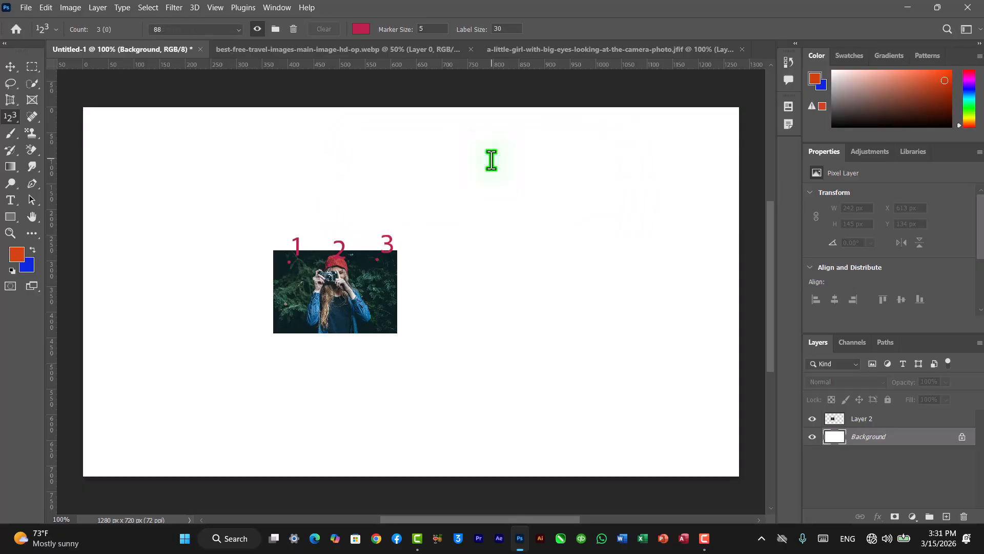
Step: Place three count markers of group 88 in a row across the middle of the photographer image
{"action": "left_click", "coordinate": [284, 295]}
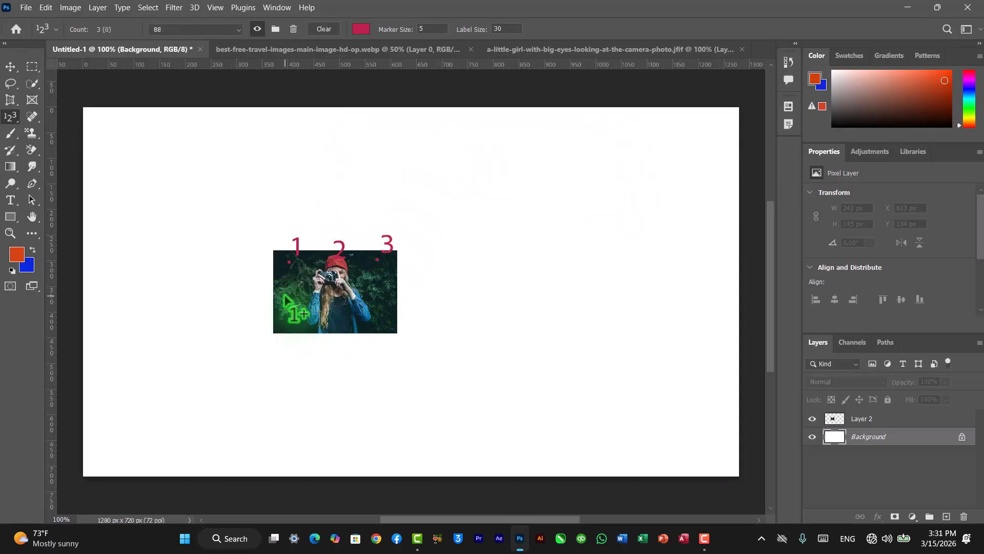
{"action": "left_click", "coordinate": [307, 296]}
{"action": "left_click", "coordinate": [341, 297]}
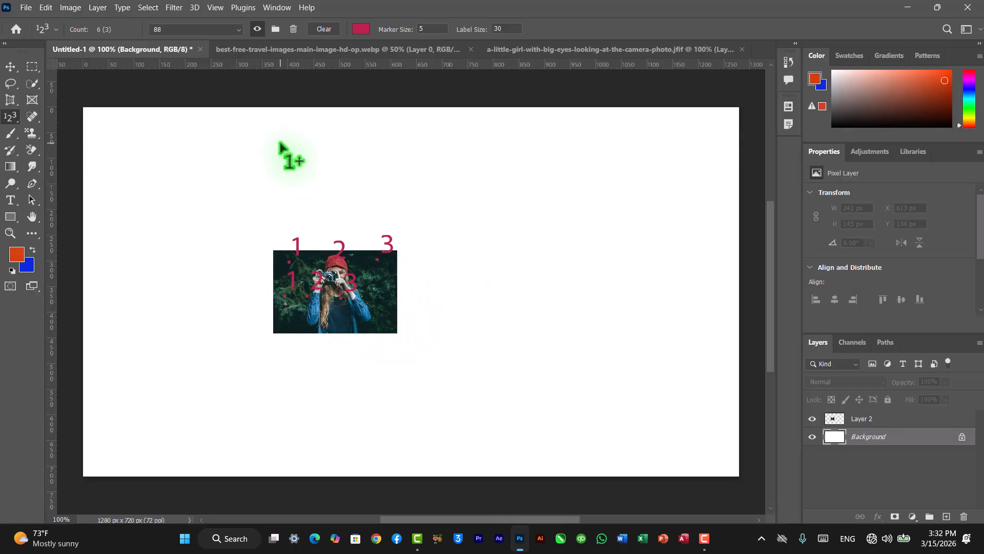
Step: Hide and show the markers of count group 88 twice
{"action": "left_click", "coordinate": [257, 33]}
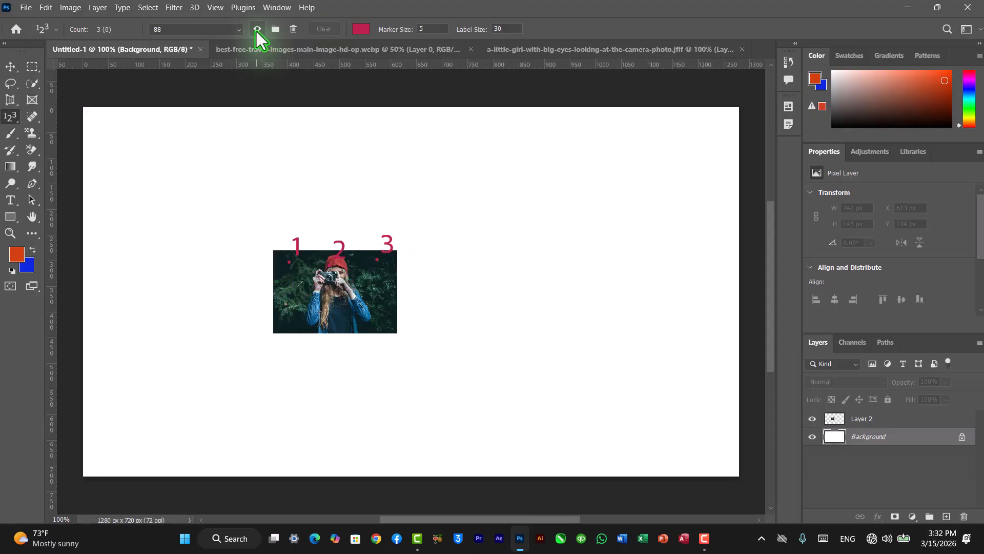
{"action": "left_click", "coordinate": [256, 33]}
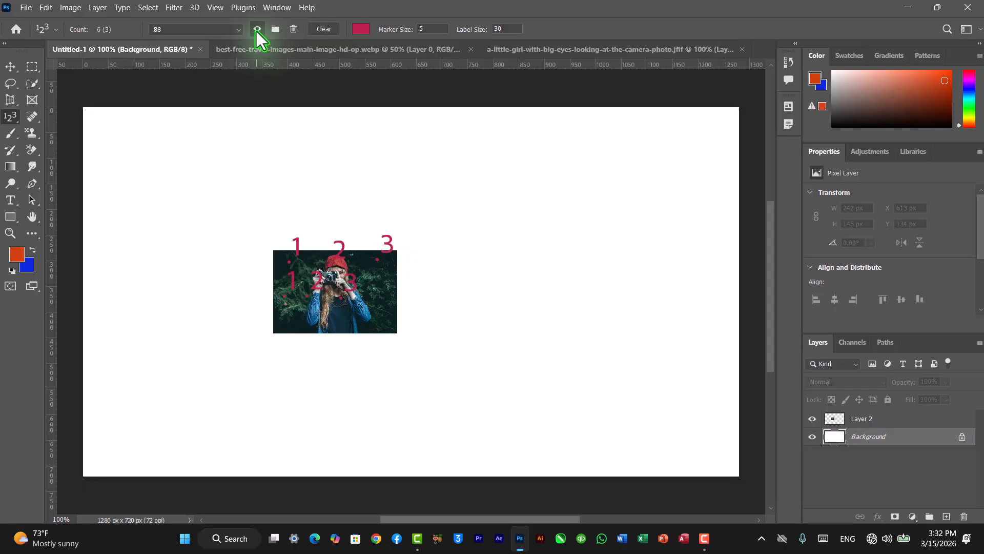
{"action": "left_click", "coordinate": [256, 33]}
{"action": "left_click", "coordinate": [256, 31]}
Step: Switch to Count Group 1 and toggle its markers' visibility off and back on
{"action": "left_click", "coordinate": [238, 31]}
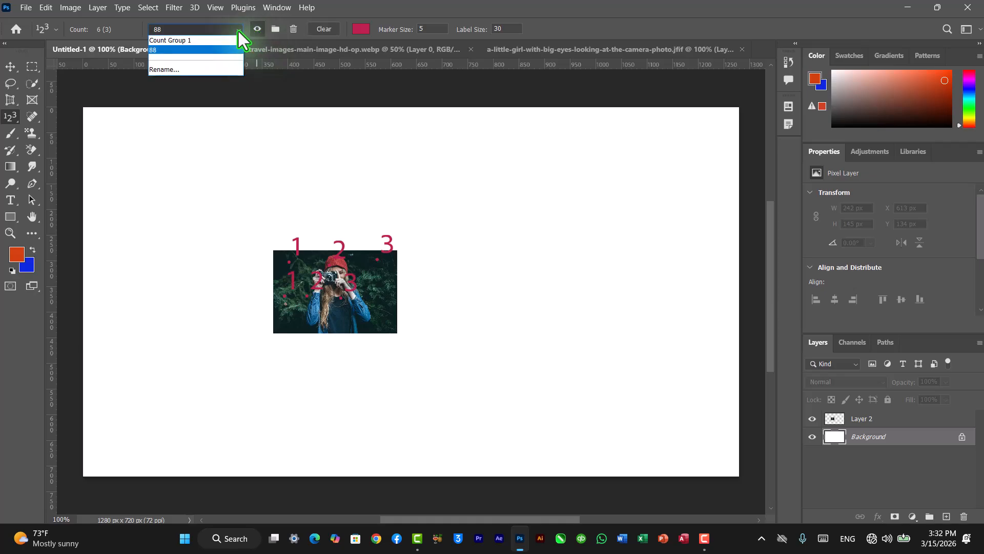
{"action": "left_click", "coordinate": [199, 41]}
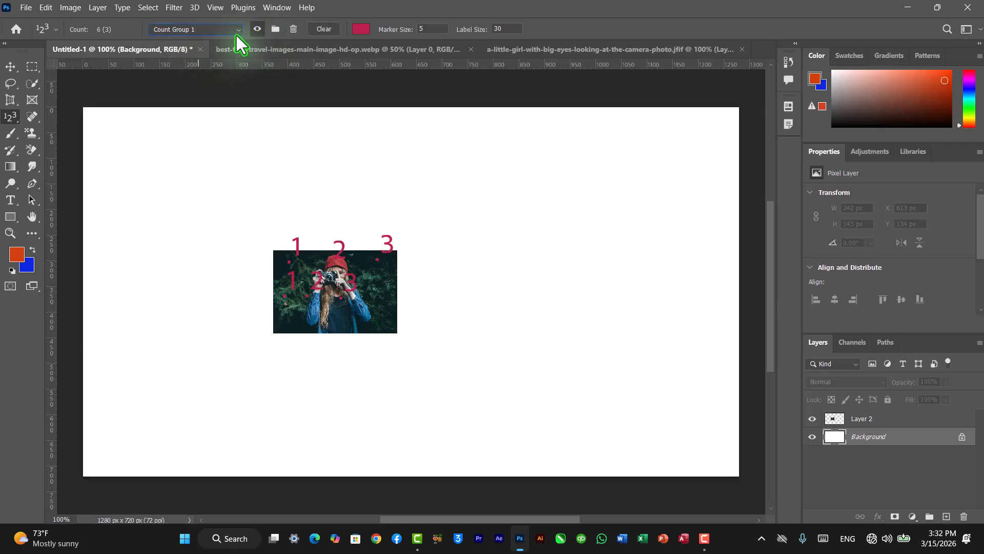
{"action": "left_click", "coordinate": [255, 29]}
{"action": "left_click", "coordinate": [255, 29]}
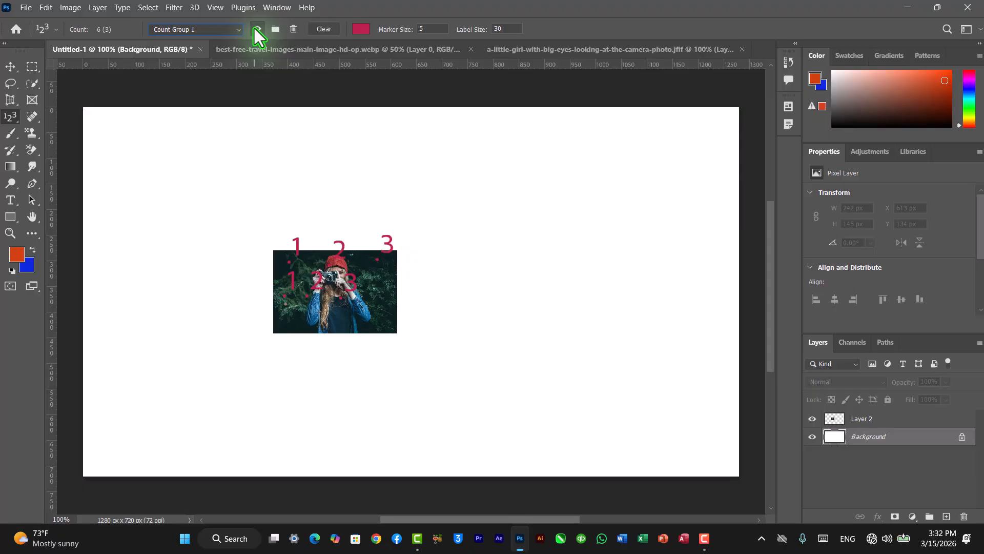
Step: Delete Count Group 1 together with its three markers
{"action": "left_click", "coordinate": [236, 32]}
{"action": "left_click", "coordinate": [236, 33]}
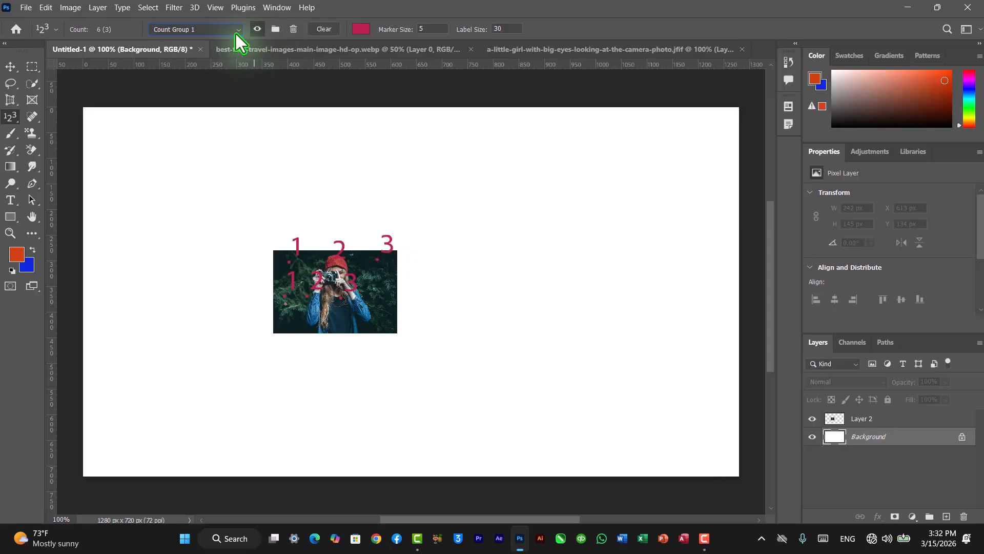
{"action": "left_click", "coordinate": [294, 32]}
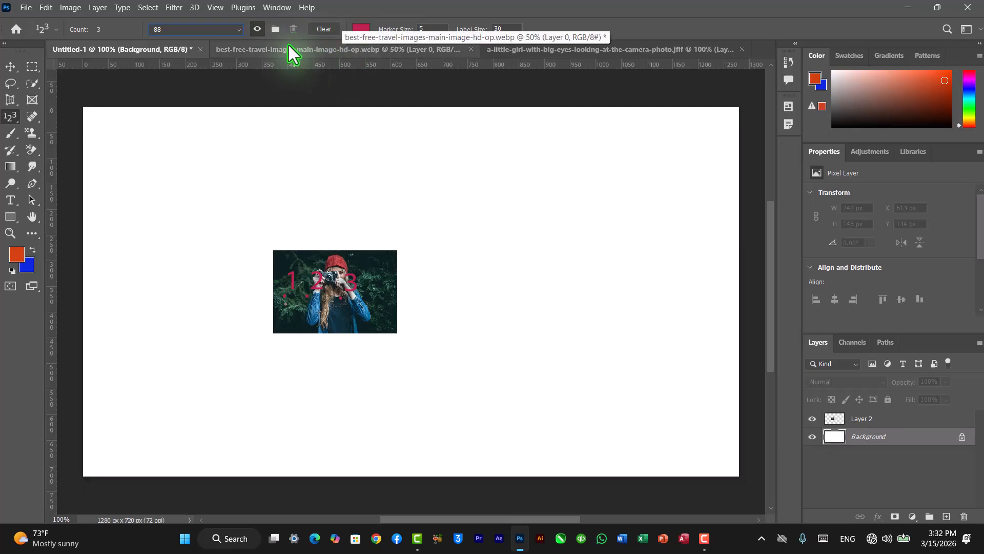
{"action": "left_click", "coordinate": [233, 29]}
{"action": "left_click", "coordinate": [193, 39]}
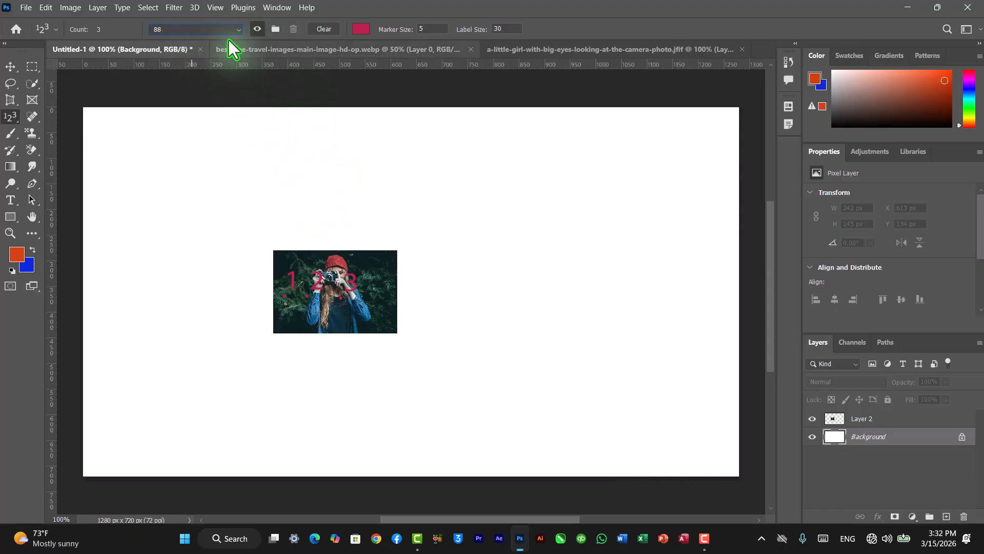
{"action": "left_click", "coordinate": [238, 30]}
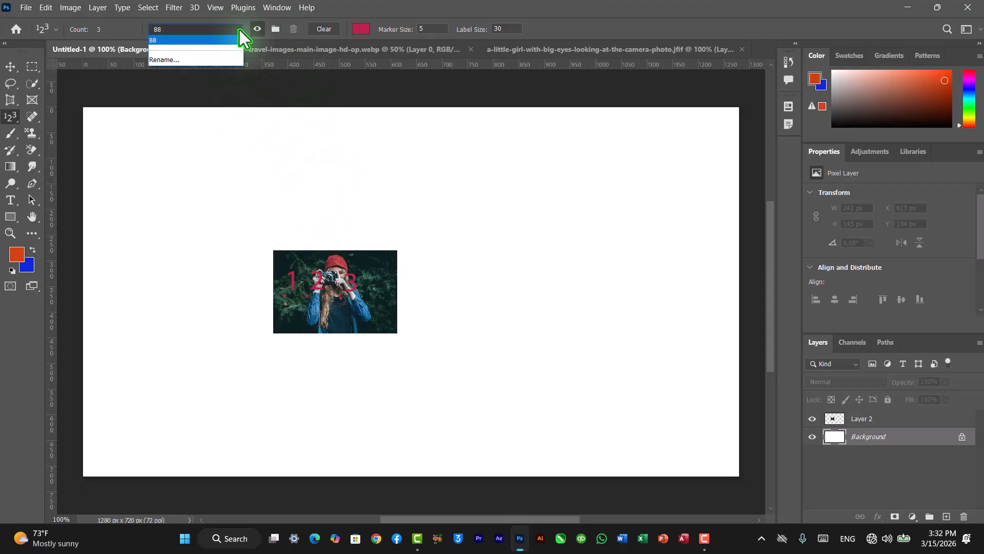
{"action": "left_click", "coordinate": [194, 60]}
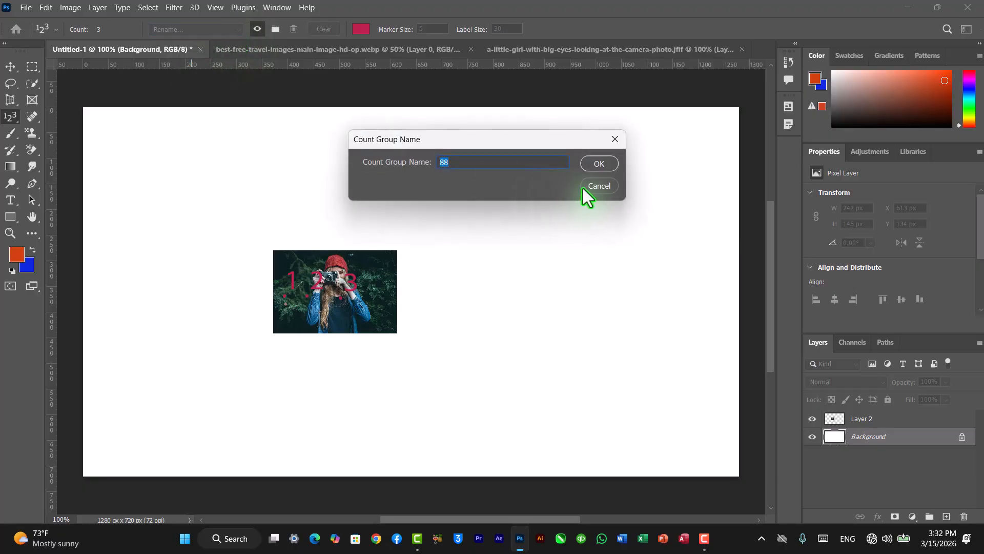
{"action": "left_click", "coordinate": [590, 187]}
Step: Clear all count markers of group 88 from the photographer image
{"action": "left_click", "coordinate": [333, 29]}
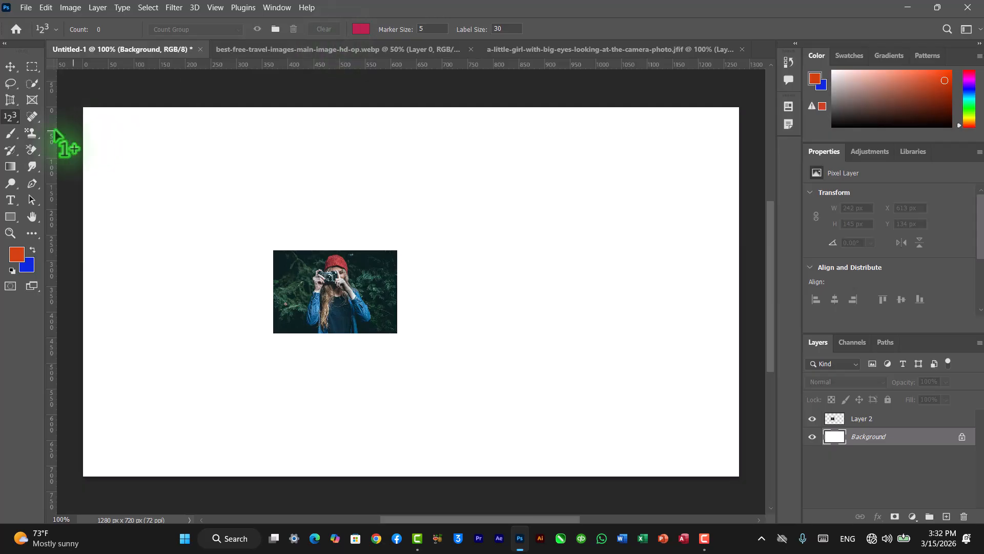
{"action": "left_click", "coordinate": [17, 119]}
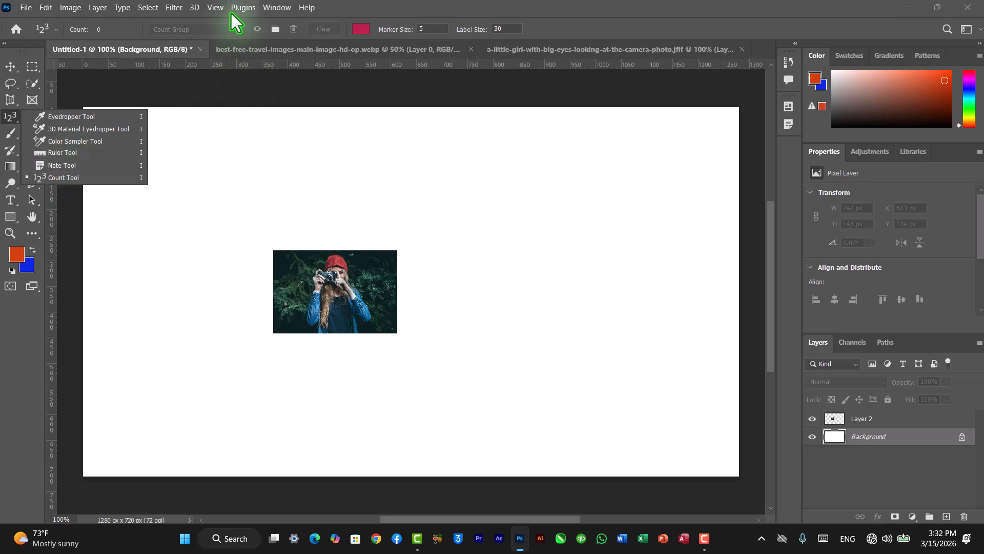
{"action": "left_click", "coordinate": [215, 8]}
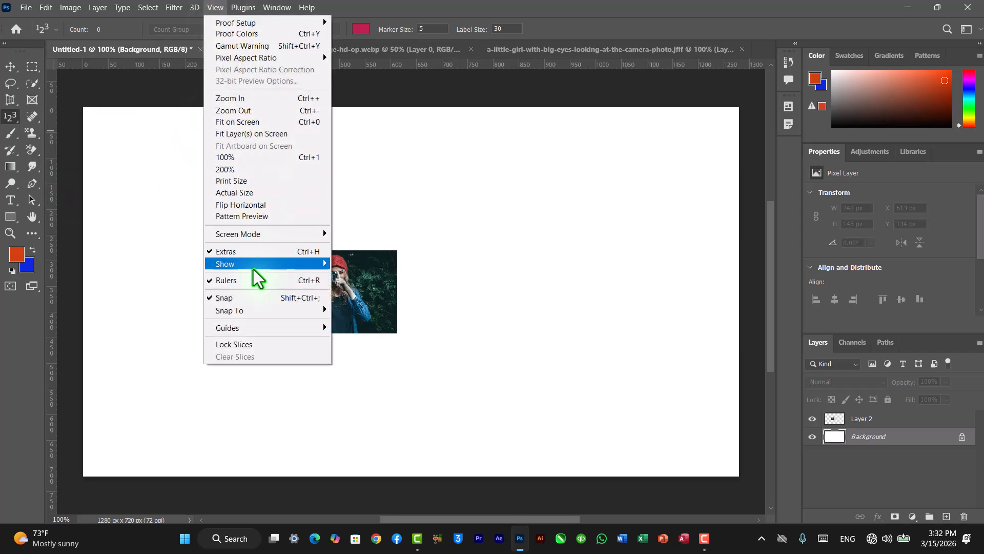
{"action": "mouse_move", "coordinate": [278, 267]}
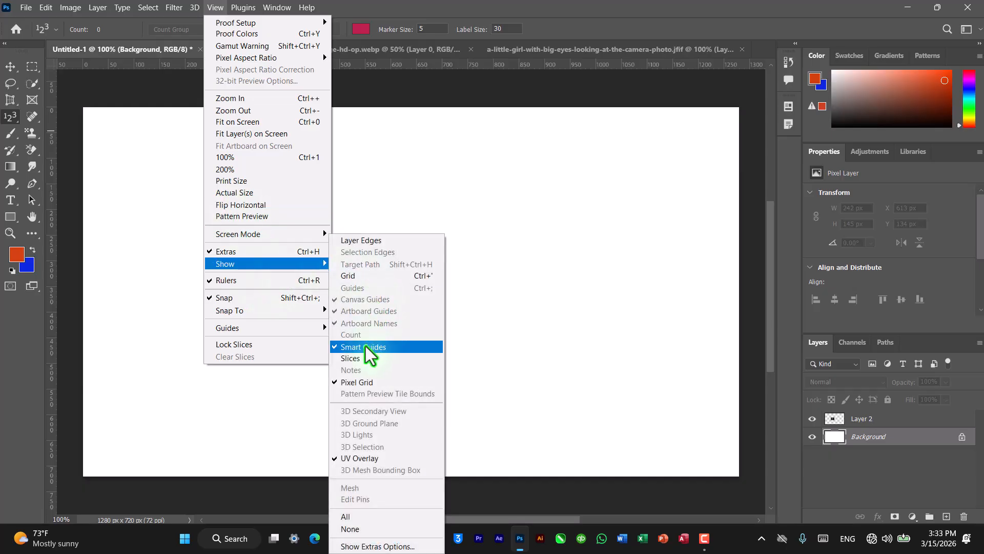
Step: Review the guide, Smart Guide and grid settings in the Guides, Grid & Slices preferences, then close them without changes
{"action": "left_click", "coordinate": [46, 8]}
{"action": "left_click", "coordinate": [45, 8]}
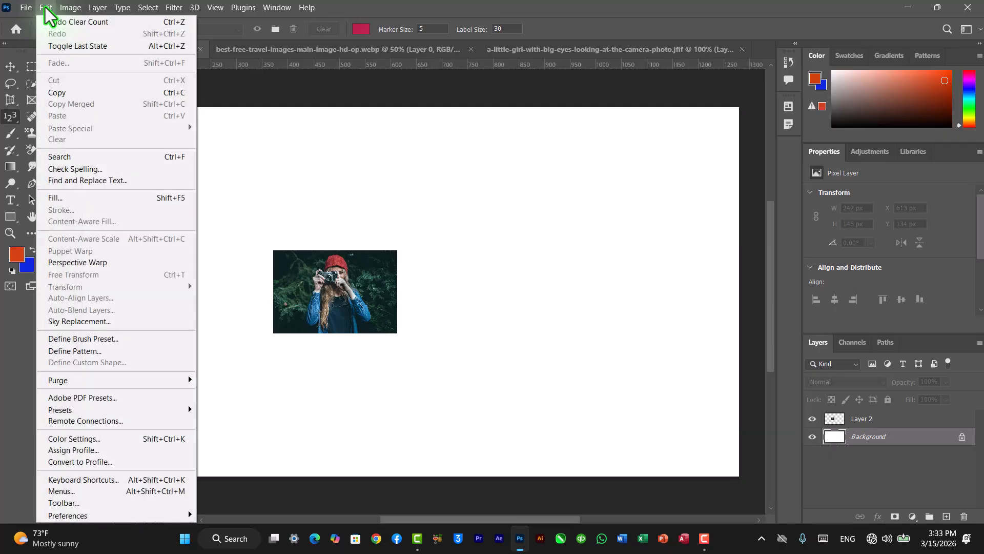
{"action": "mouse_move", "coordinate": [149, 515]}
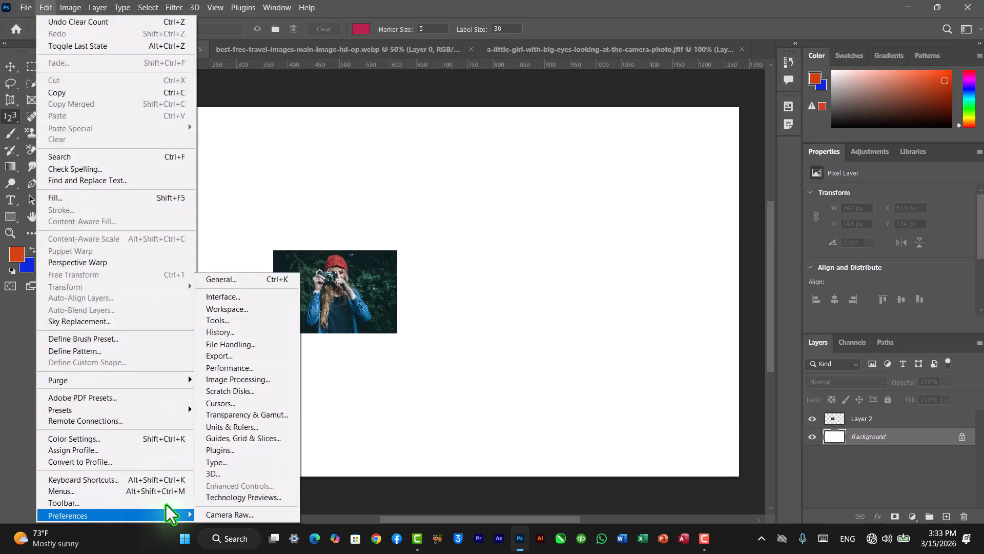
{"action": "left_click", "coordinate": [254, 438]}
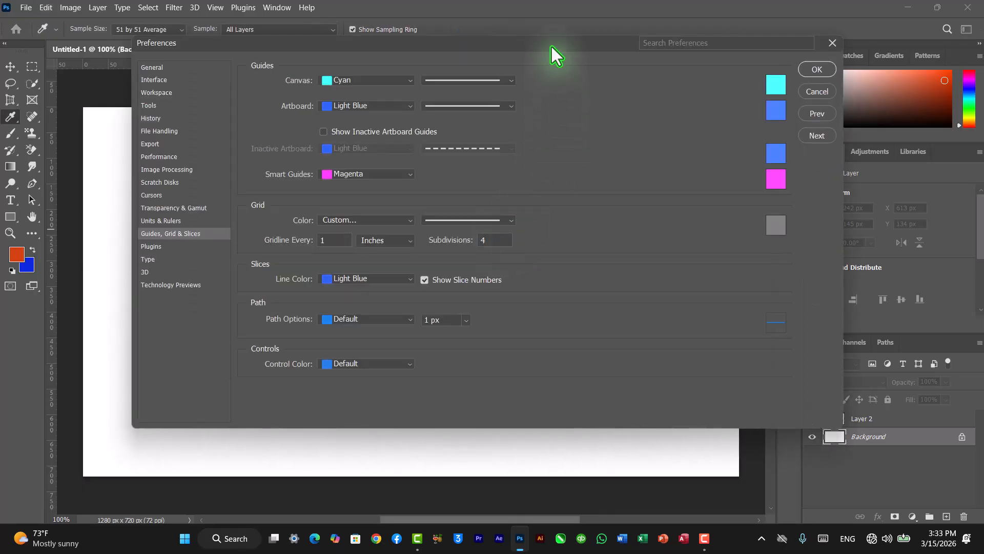
{"action": "left_click_drag", "start_coordinate": [552, 47], "coordinate": [512, 97]}
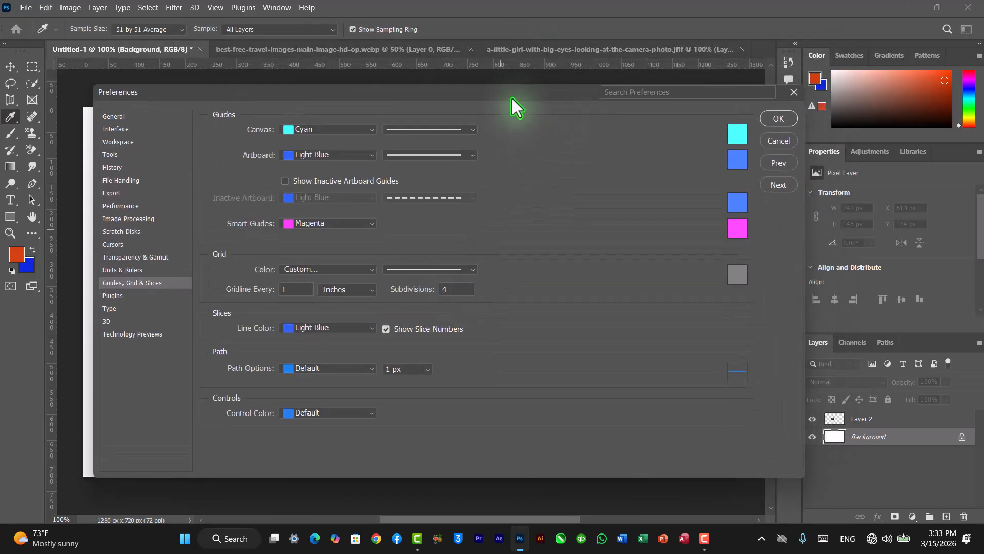
{"action": "left_click", "coordinate": [775, 126]}
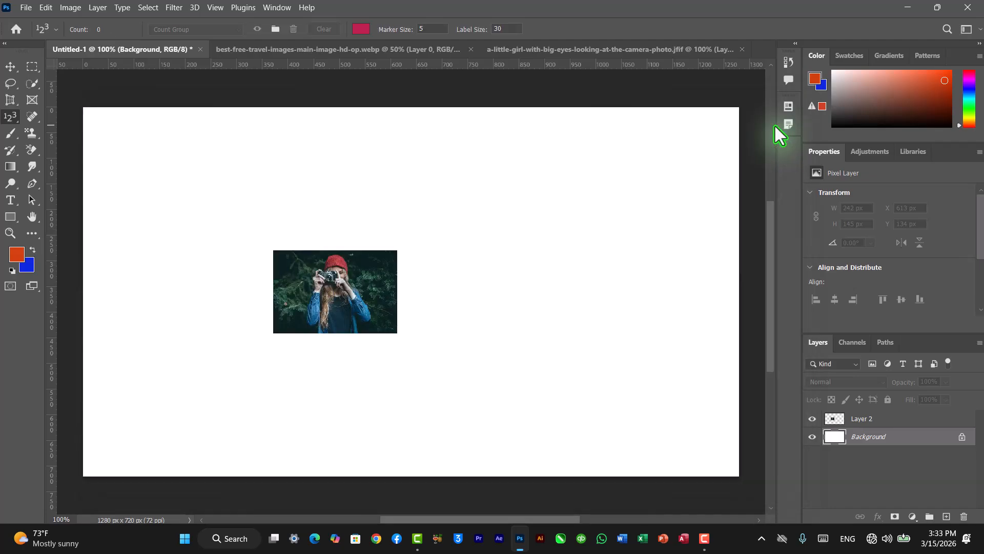